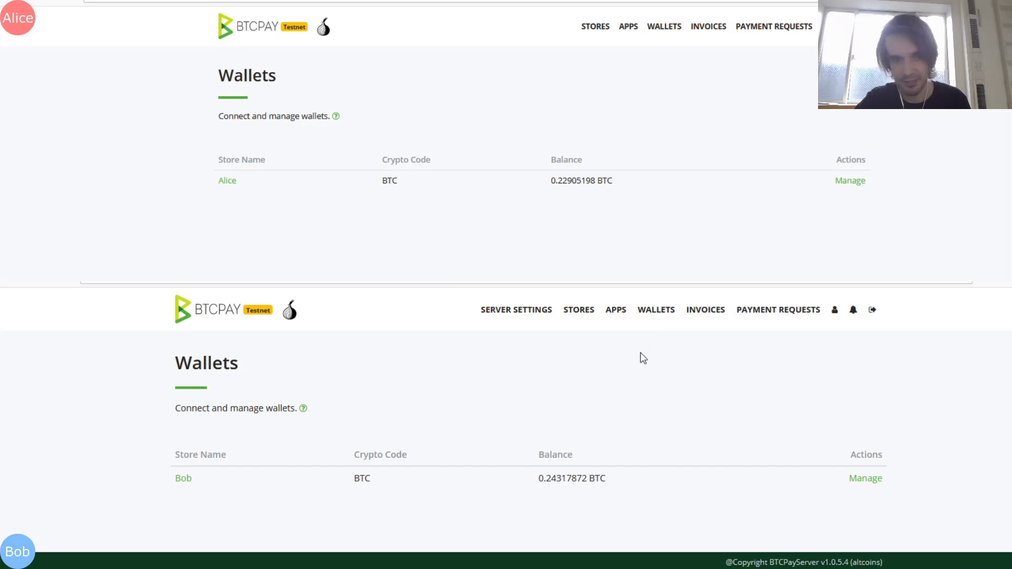
- Create a $100 invoice paid in BTC (On-Chain) and bring up its checkout for 0.00848344 BTC
{"action": "left_click", "coordinate": [713, 321]}
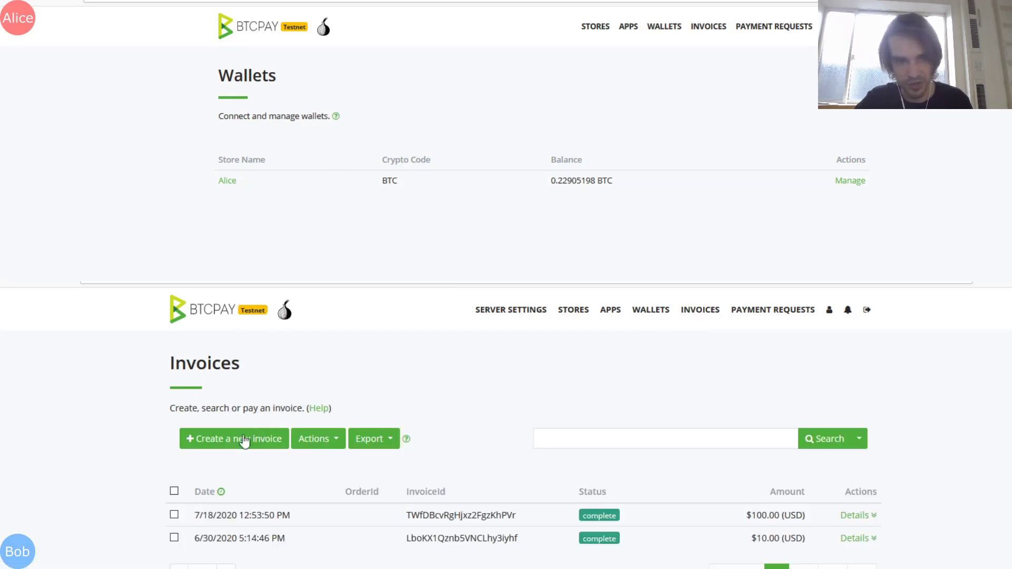
{"action": "left_click", "coordinate": [241, 442]}
{"action": "left_click", "coordinate": [201, 436]}
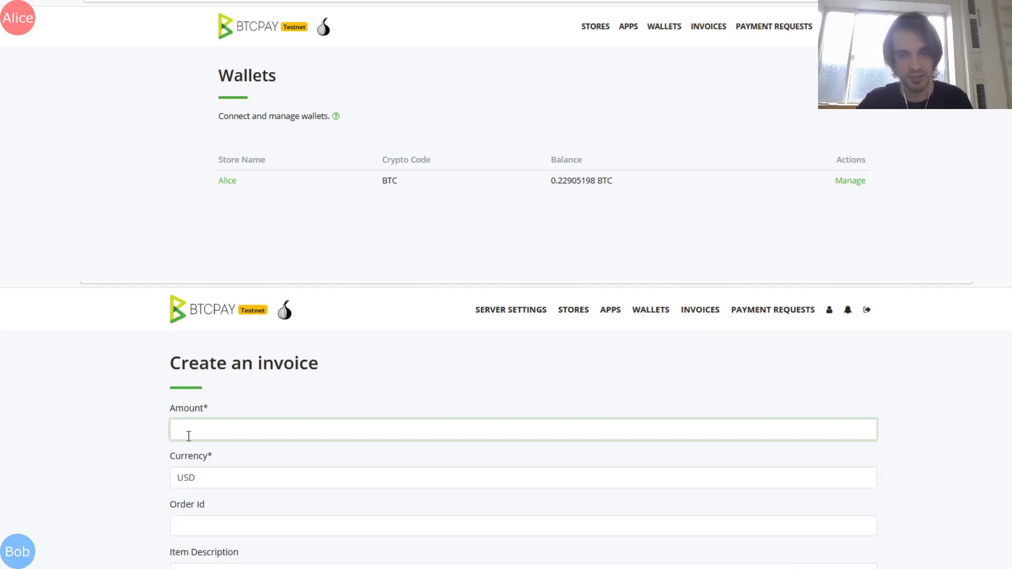
{"action": "type", "text": "100"}
{"action": "left_click", "coordinate": [16, 404]}
{"action": "scroll", "coordinate": [81, 427], "scroll_direction": "down", "scroll_amount": 5}
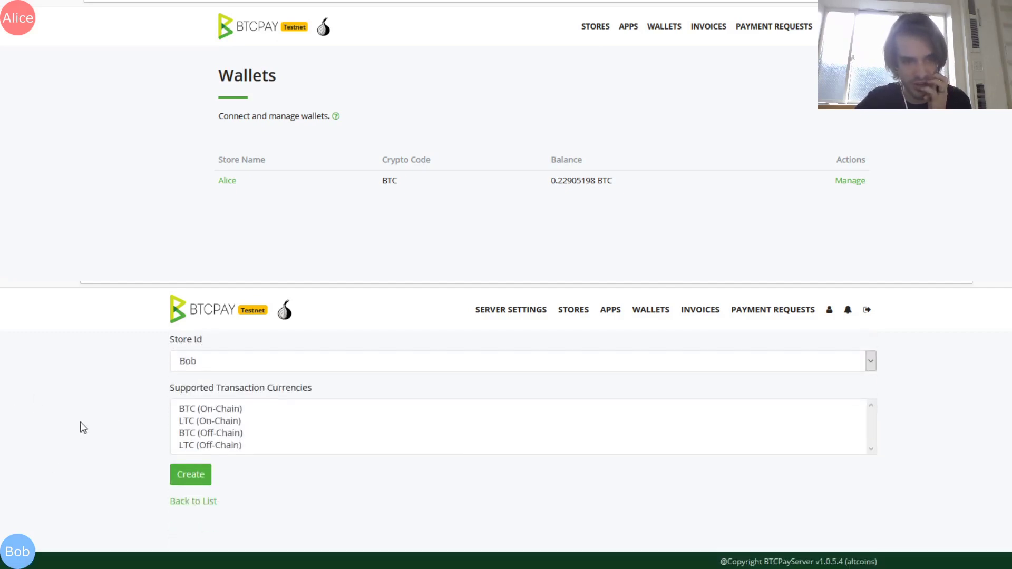
{"action": "left_click", "coordinate": [212, 413]}
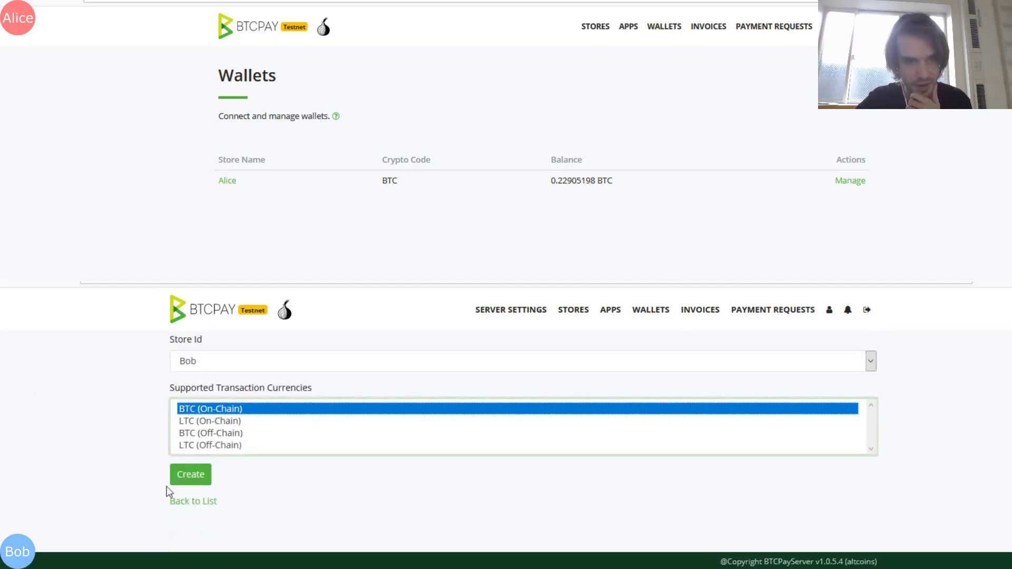
{"action": "left_click", "coordinate": [190, 475]}
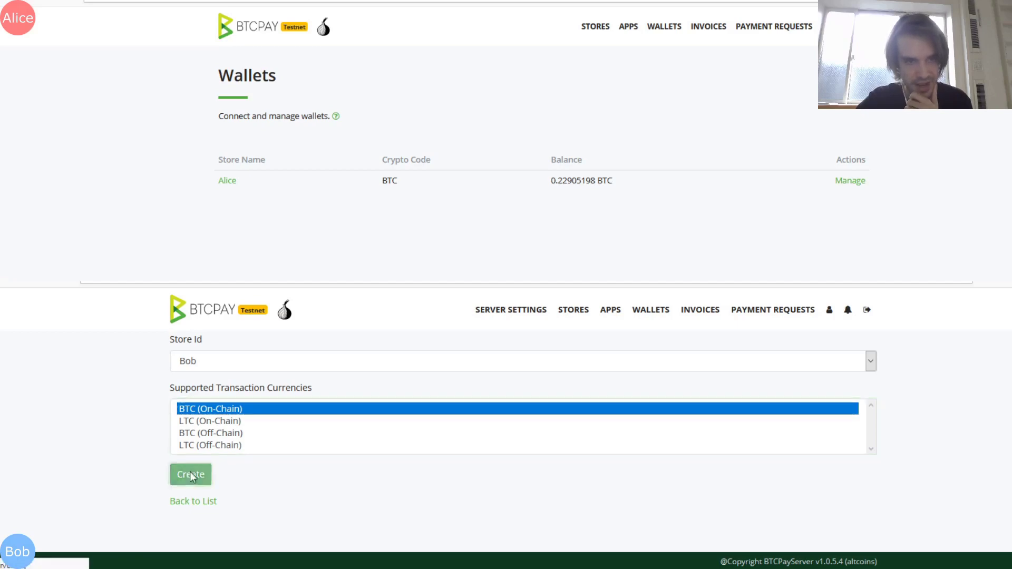
{"action": "scroll", "coordinate": [340, 412], "scroll_direction": "down", "scroll_amount": 3}
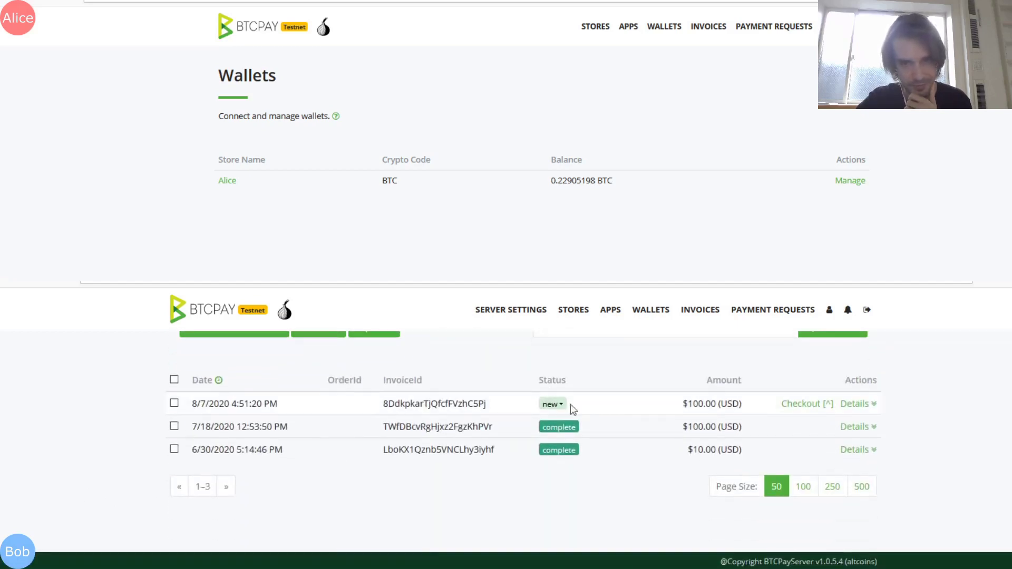
{"action": "left_click", "coordinate": [798, 404]}
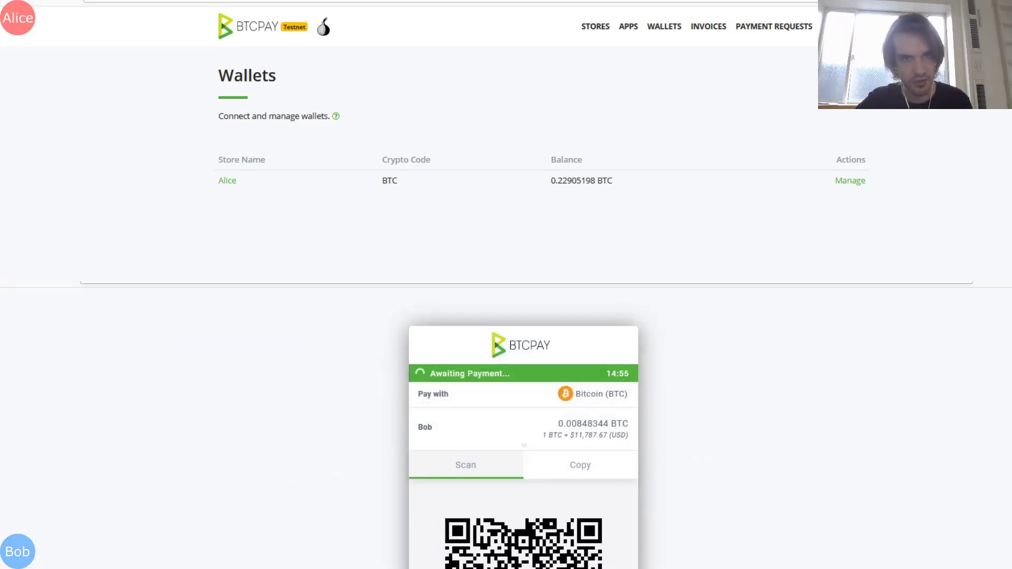
- Copy the invoice checkout link and load it in the payer's browser
{"action": "key", "text": "ctrl+l"}
{"action": "key", "text": "Escape"}
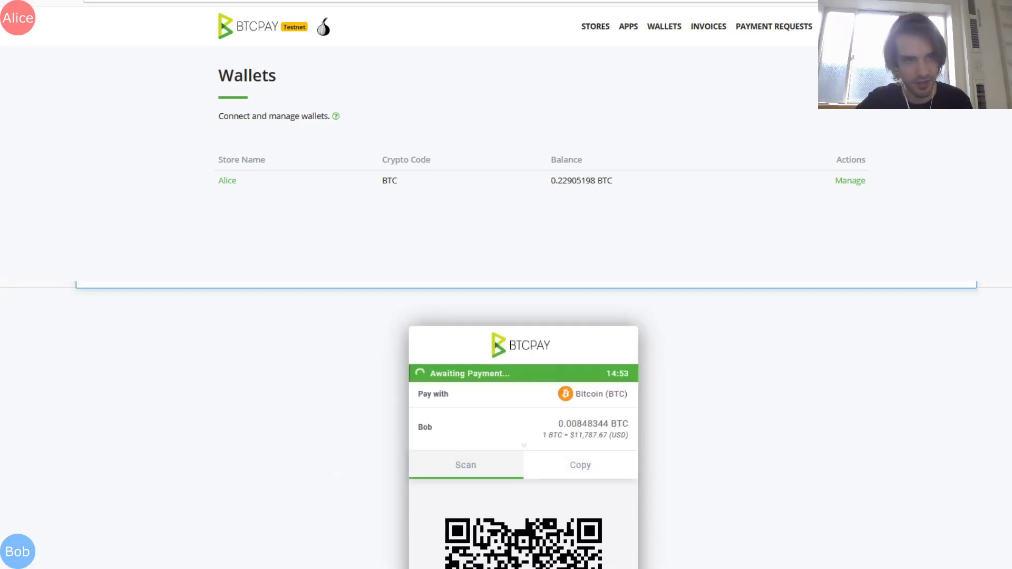
{"action": "key", "text": "Escape"}
{"action": "left_click", "coordinate": [153, 2]}
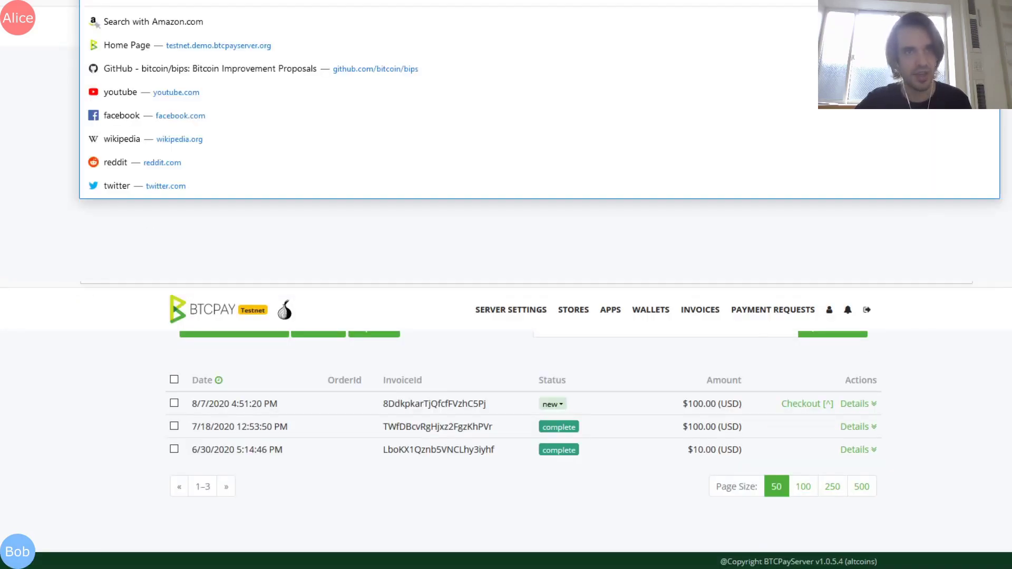
{"action": "type", "text": "https://testnet.demo.btcpayserver.org/i/8DdkpkarTjQfcfFVzhC5Pj"}
{"action": "key", "text": "Return"}
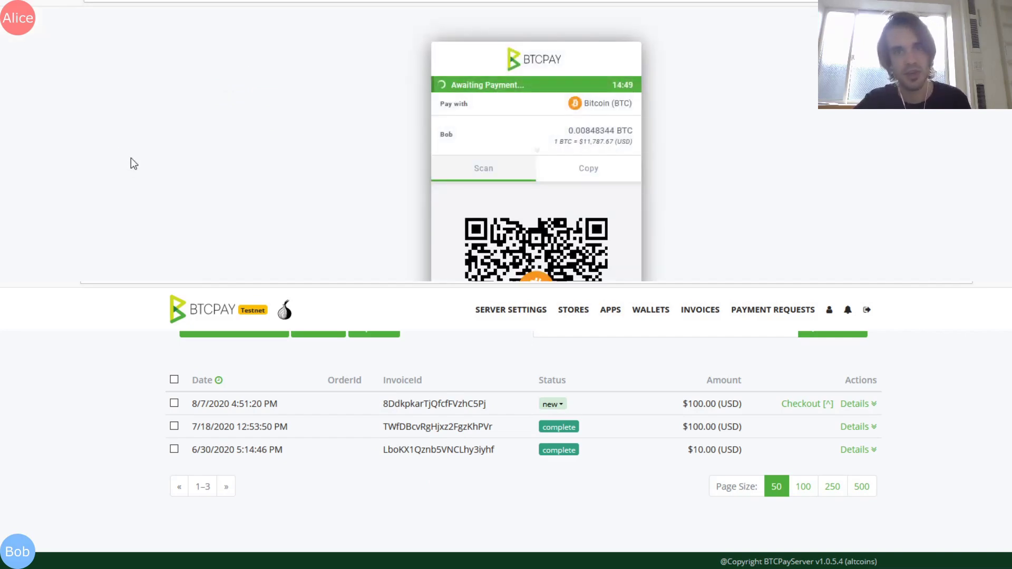
{"action": "scroll", "coordinate": [298, 114], "scroll_direction": "down", "scroll_amount": 3}
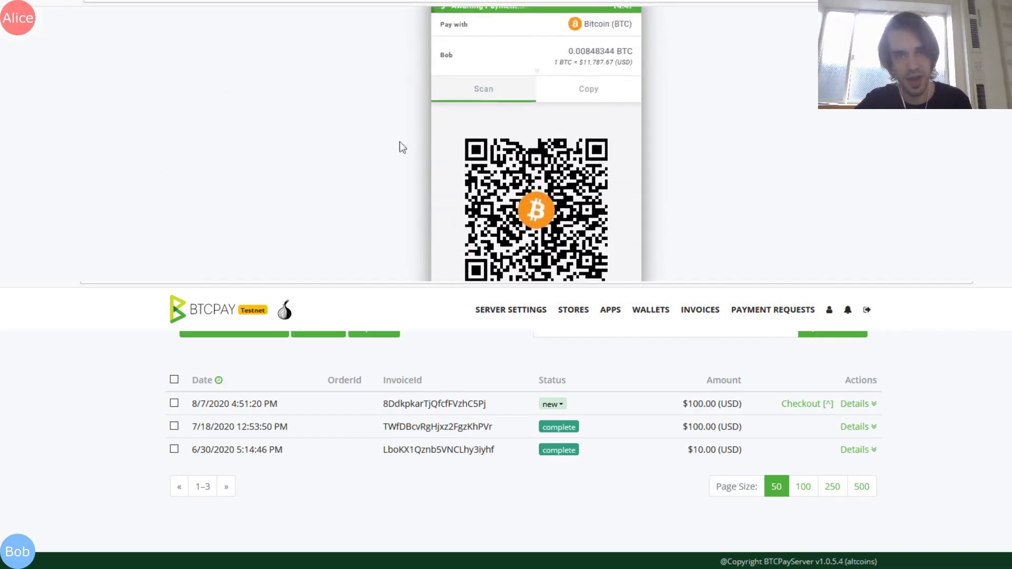
{"action": "scroll", "coordinate": [553, 185], "scroll_direction": "up", "scroll_amount": 1}
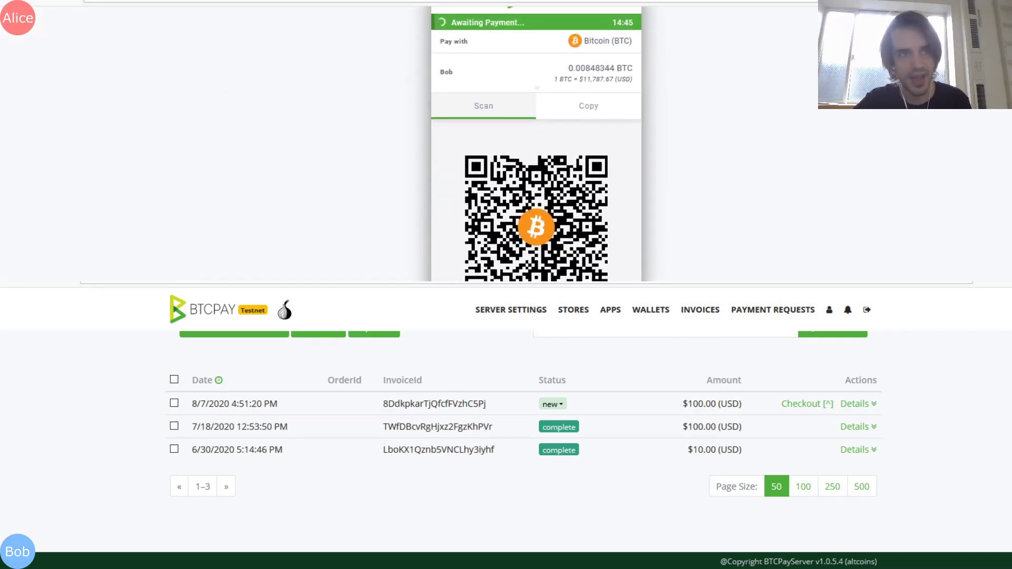
- Open the payer's BTC wallet Send form in a new tab, then copy the checkout's payment address
{"action": "left_click", "coordinate": [158, 2]}
{"action": "key", "text": "Escape"}
{"action": "key", "text": "Down"}
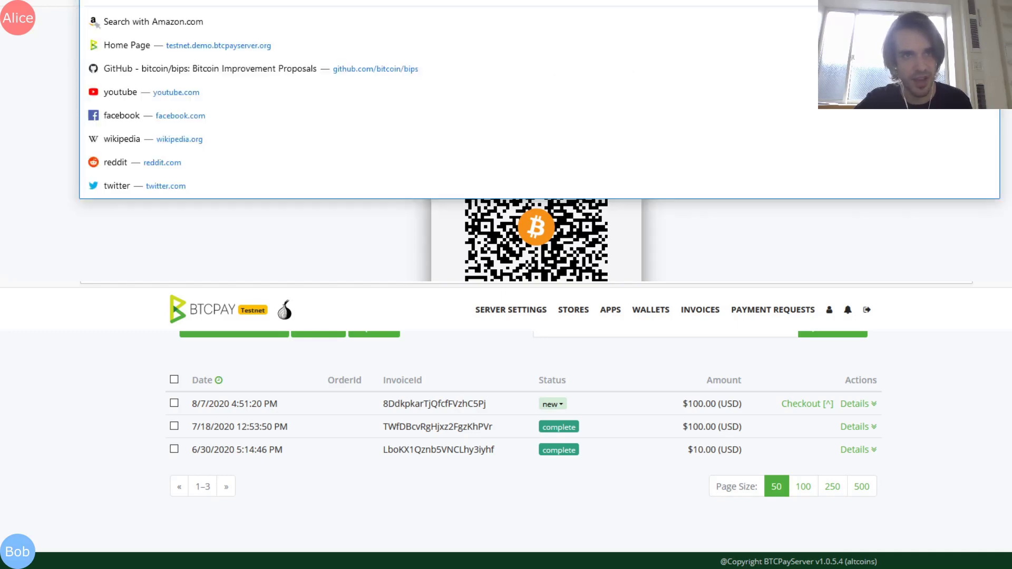
{"action": "key", "text": "Return"}
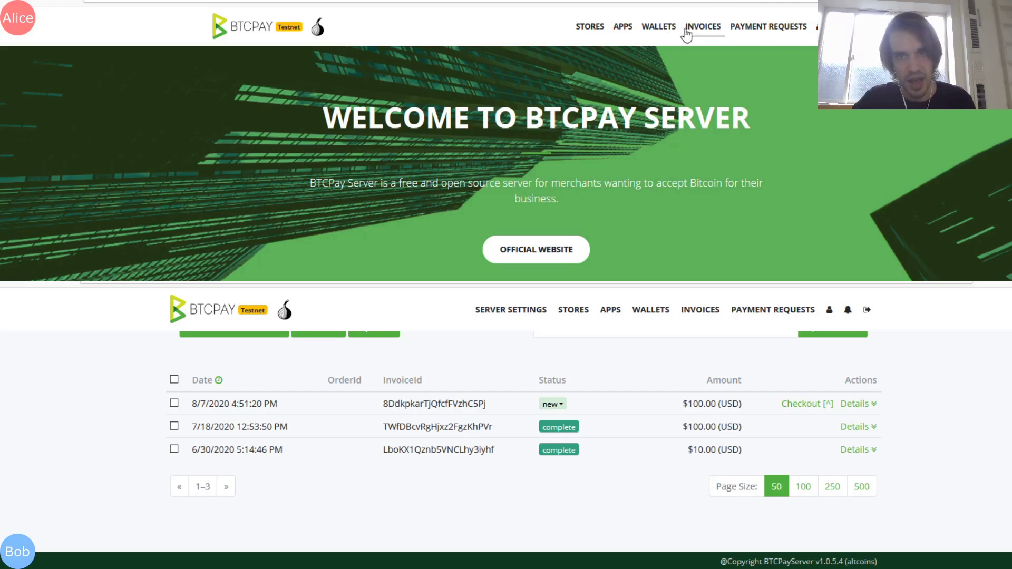
{"action": "left_click", "coordinate": [702, 26]}
{"action": "left_click", "coordinate": [652, 29]}
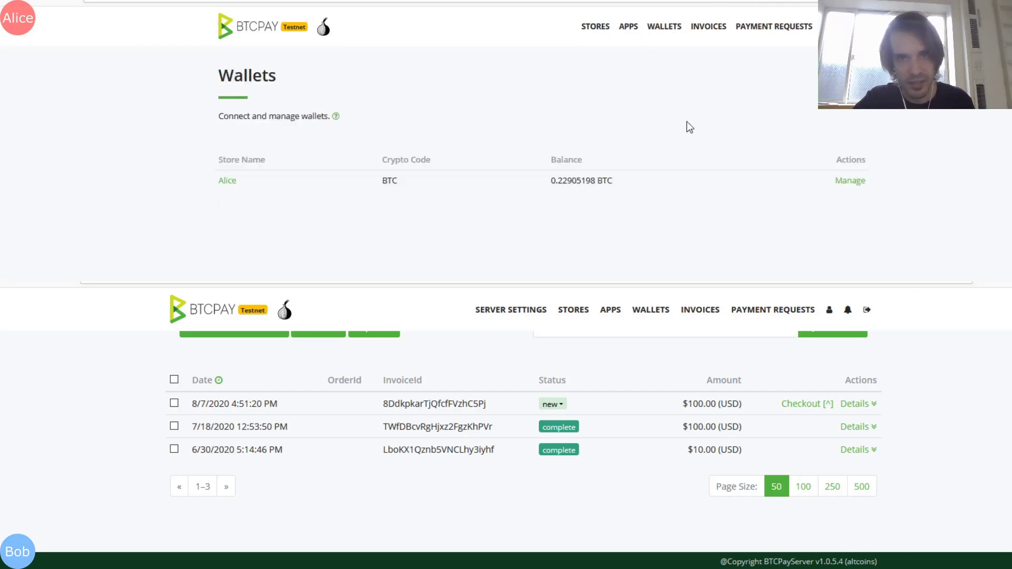
{"action": "left_click", "coordinate": [856, 182]}
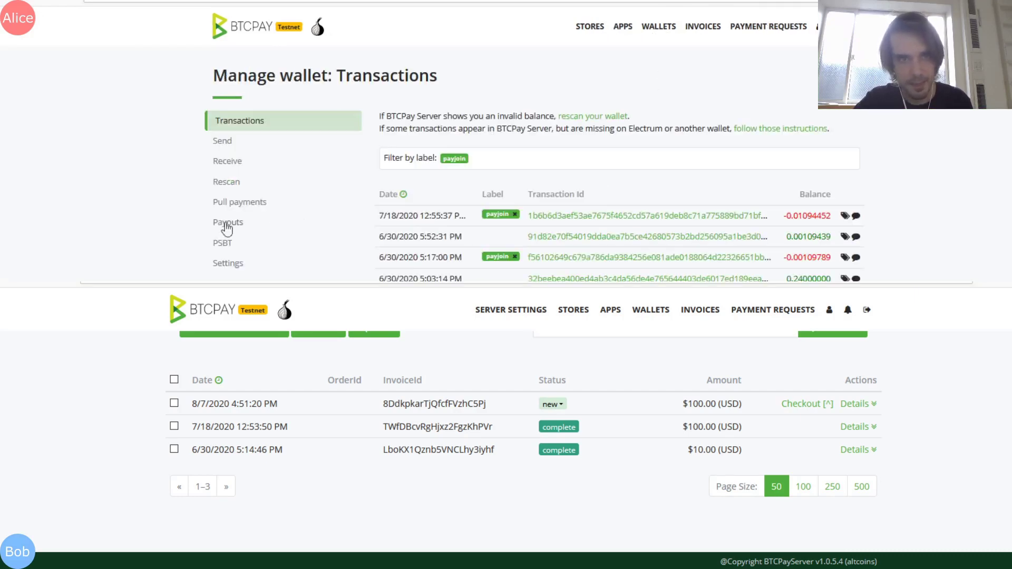
{"action": "left_click", "coordinate": [232, 142]}
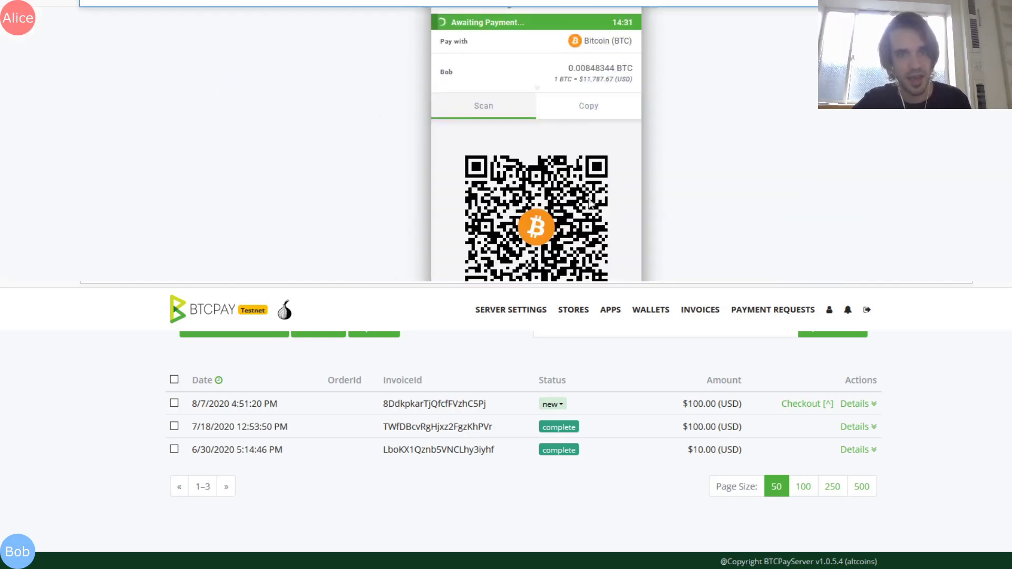
{"action": "left_click", "coordinate": [588, 106]}
{"action": "left_click", "coordinate": [520, 270]}
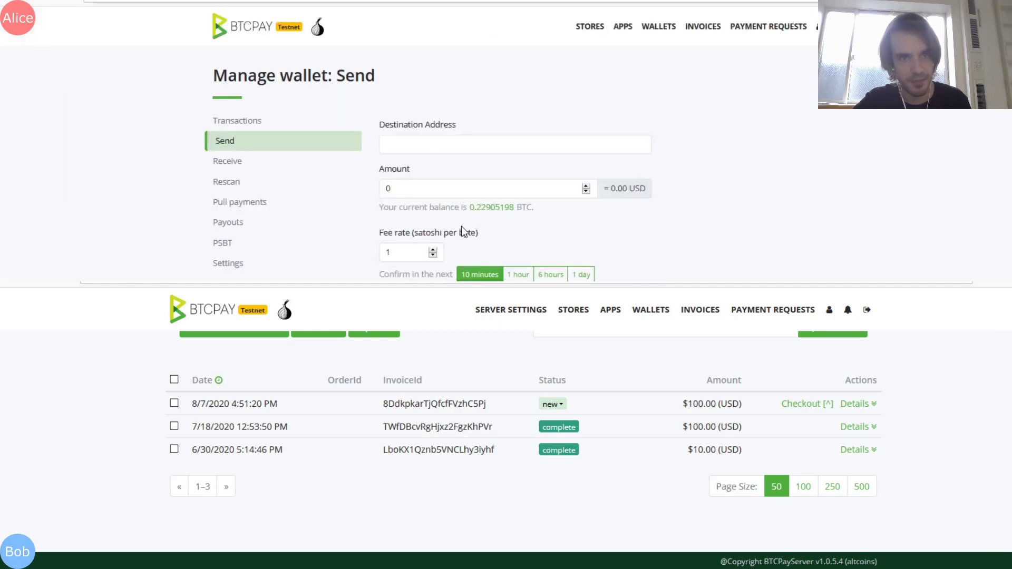
- Fill the send form with the checkout address and the 0.00848344 BTC amount
{"action": "left_click", "coordinate": [441, 147]}
{"action": "type", "text": "tb1qm5tlekx9870up2jad33hcekwugcja0d8fuqxka"}
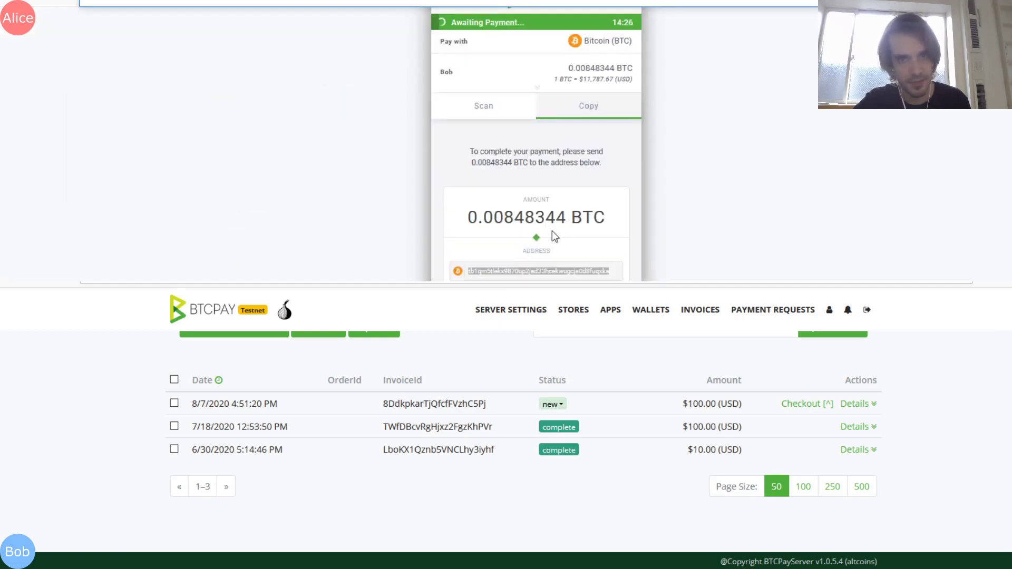
{"action": "left_click", "coordinate": [552, 231]}
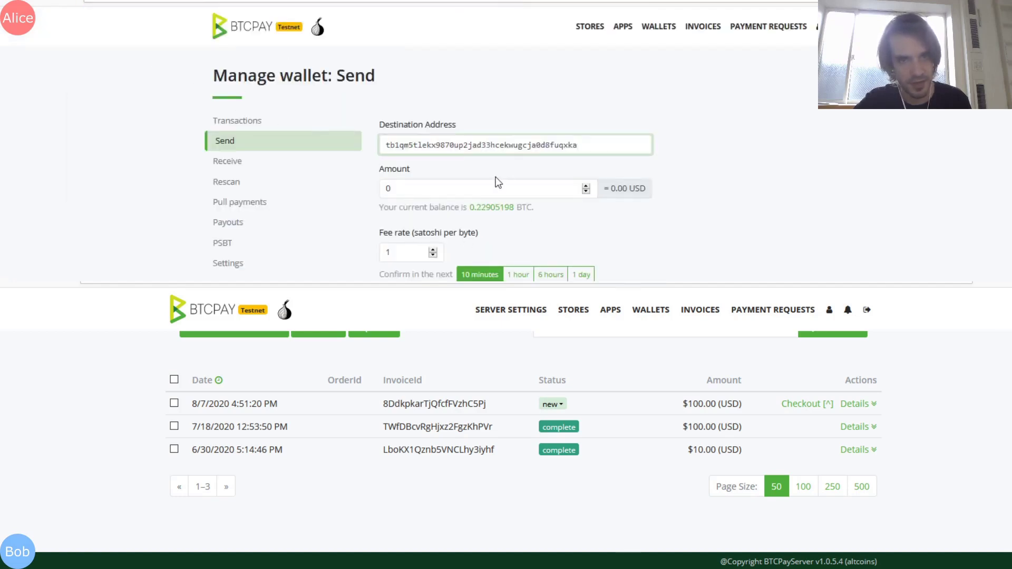
{"action": "left_click_drag", "start_coordinate": [497, 181], "coordinate": [421, 187]}
{"action": "double_click", "coordinate": [421, 188]}
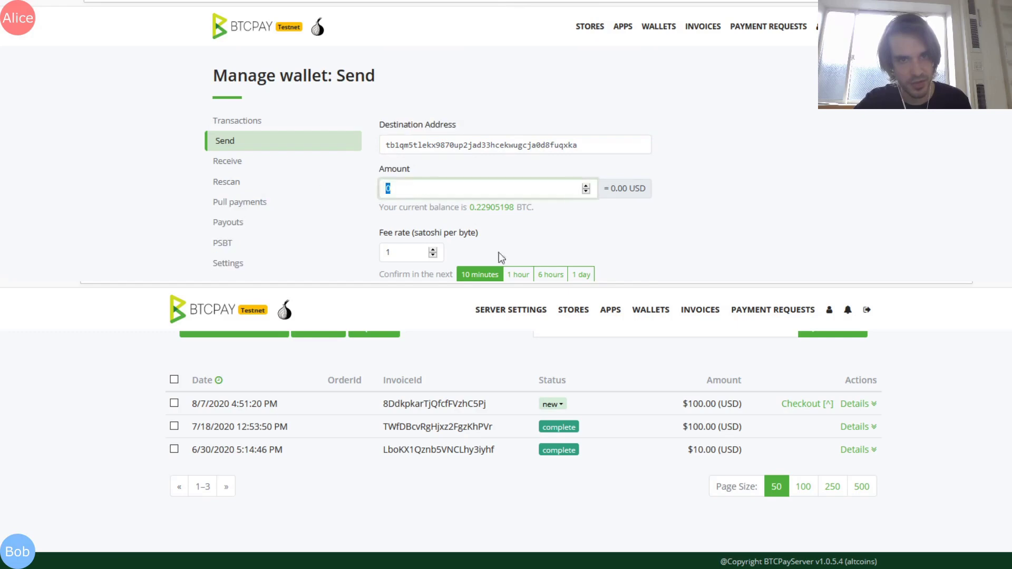
{"action": "type", "text": "0.00848344"}
- Sign the payment with the hot wallet and broadcast it
{"action": "scroll", "coordinate": [740, 189], "scroll_direction": "down", "scroll_amount": 2}
{"action": "left_click", "coordinate": [389, 262]}
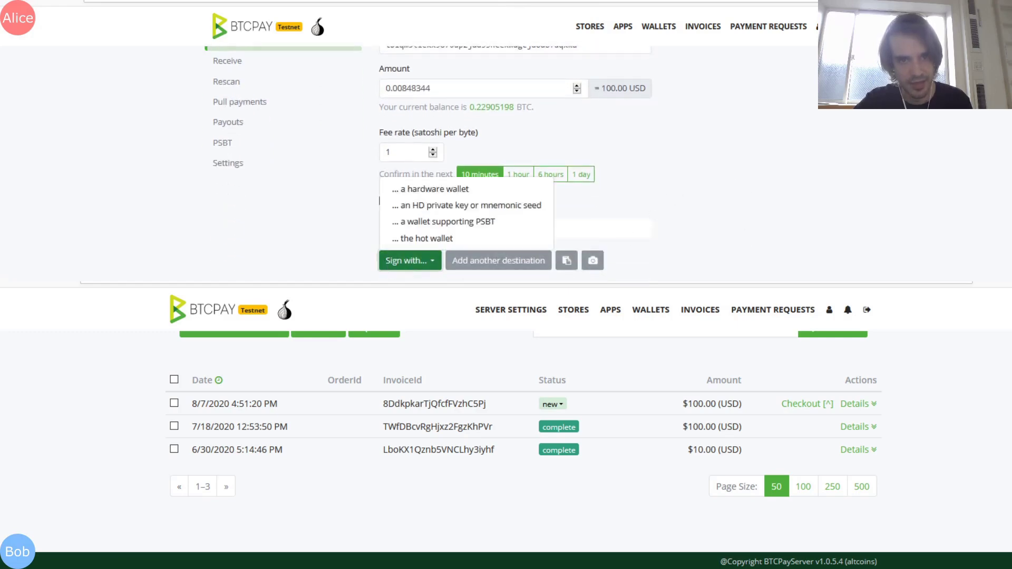
{"action": "left_click", "coordinate": [422, 238]}
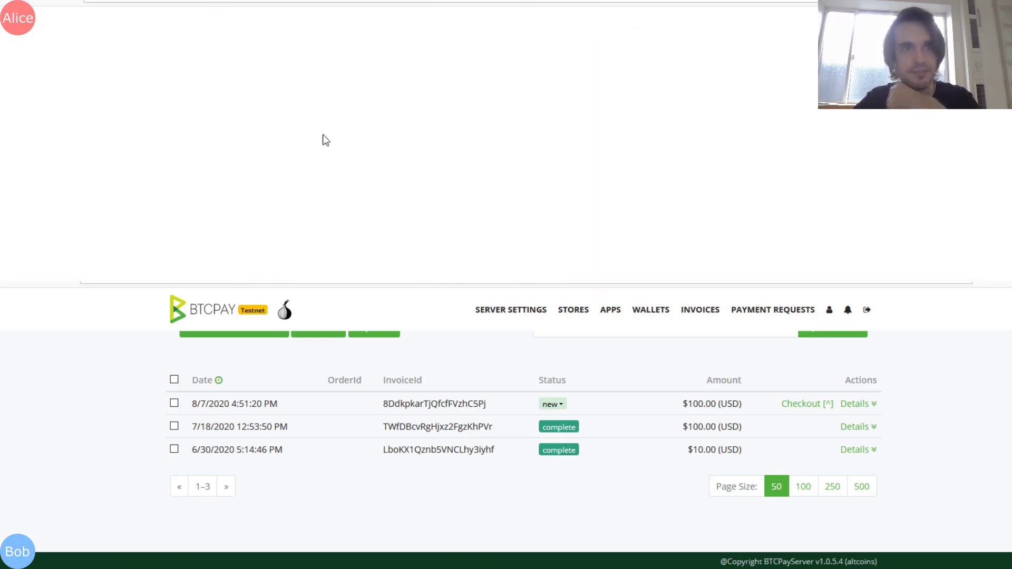
{"action": "scroll", "coordinate": [368, 158], "scroll_direction": "down", "scroll_amount": 3}
{"action": "left_click", "coordinate": [488, 269]}
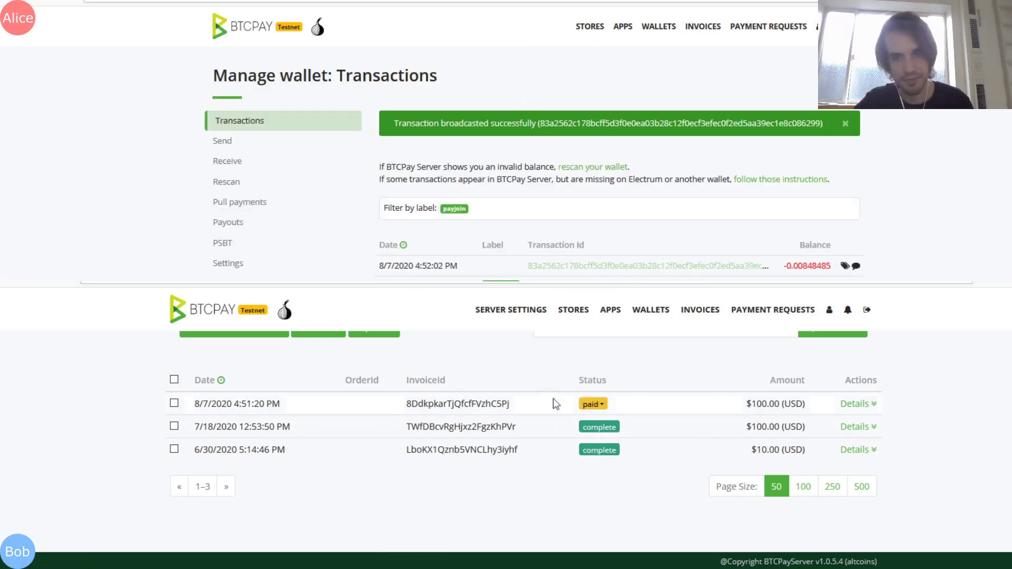
- Change the paid $100 invoice 8DdkpkarTjQfcfFVzhC5Pj's status to complete
{"action": "left_click", "coordinate": [599, 405]}
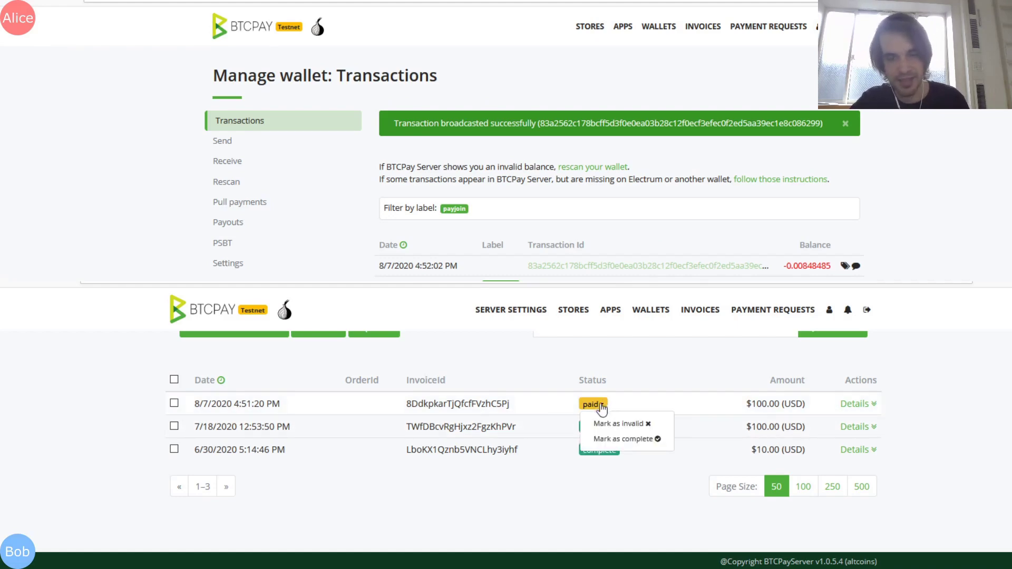
{"action": "left_click", "coordinate": [594, 378]}
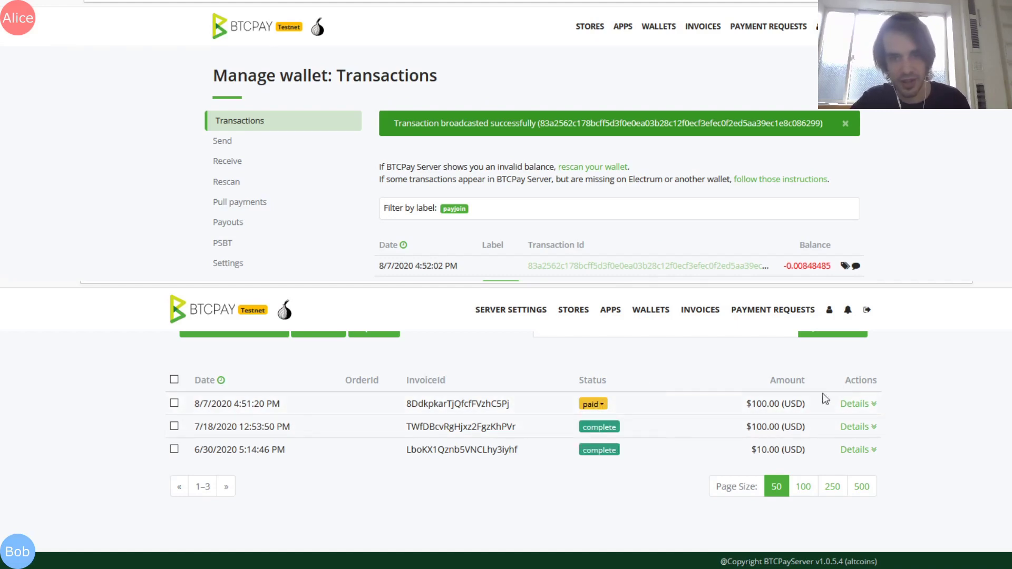
{"action": "left_click", "coordinate": [601, 404]}
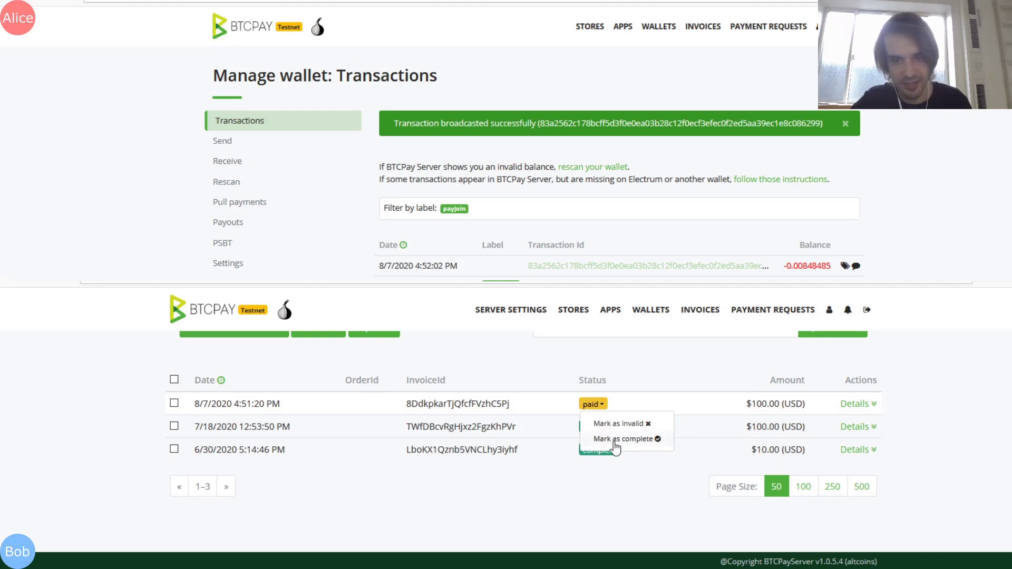
{"action": "left_click", "coordinate": [615, 443]}
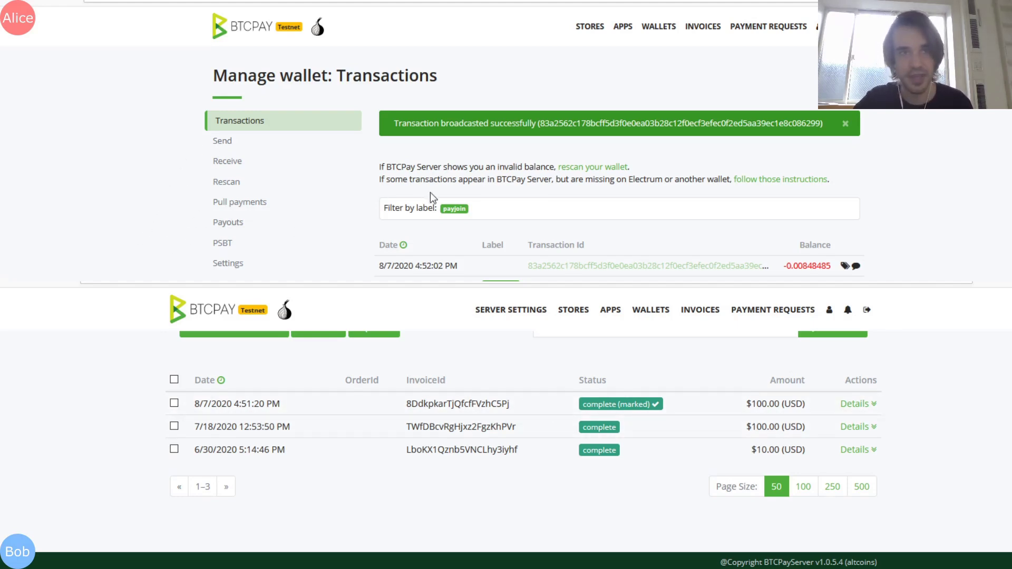
- Open invoice 8DdkpkarTjQfcfFVzhC5Pj's details and start issuing a refund
{"action": "left_click", "coordinate": [849, 407]}
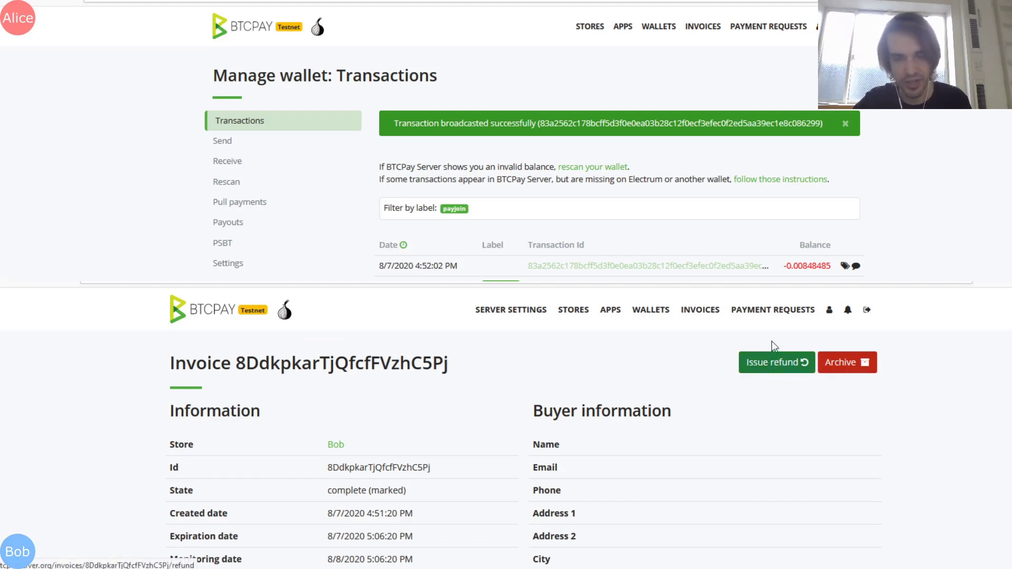
{"action": "left_click", "coordinate": [772, 367]}
{"action": "scroll", "coordinate": [300, 413], "scroll_direction": "down", "scroll_amount": 1}
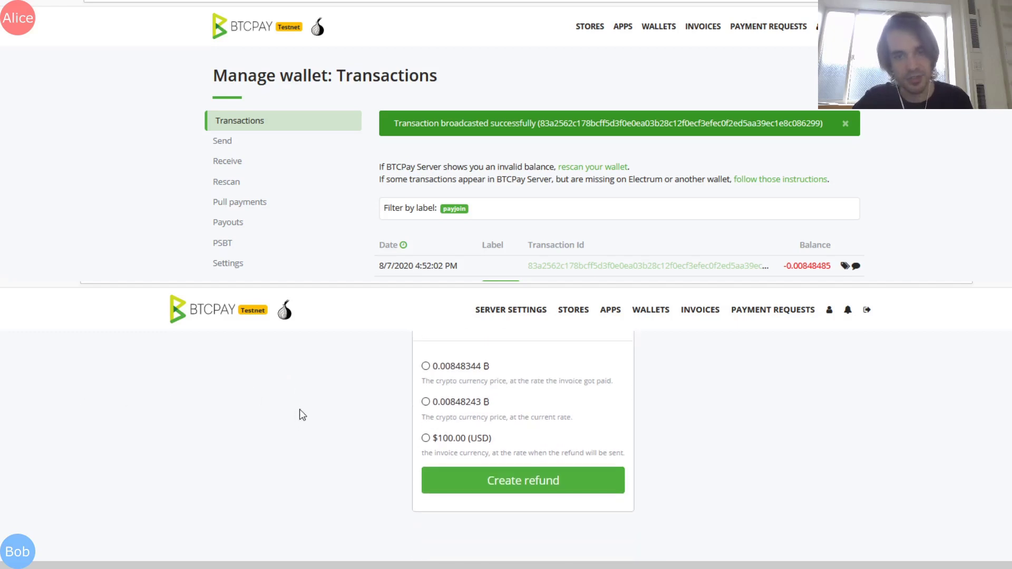
{"action": "scroll", "coordinate": [304, 399], "scroll_direction": "up", "scroll_amount": 1}
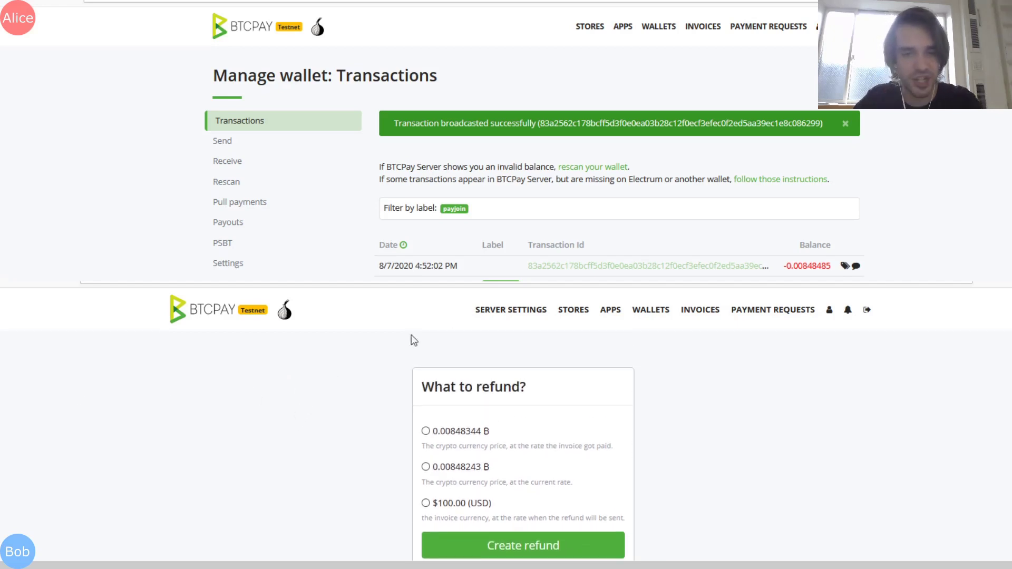
{"action": "scroll", "coordinate": [360, 356], "scroll_direction": "down", "scroll_amount": 1}
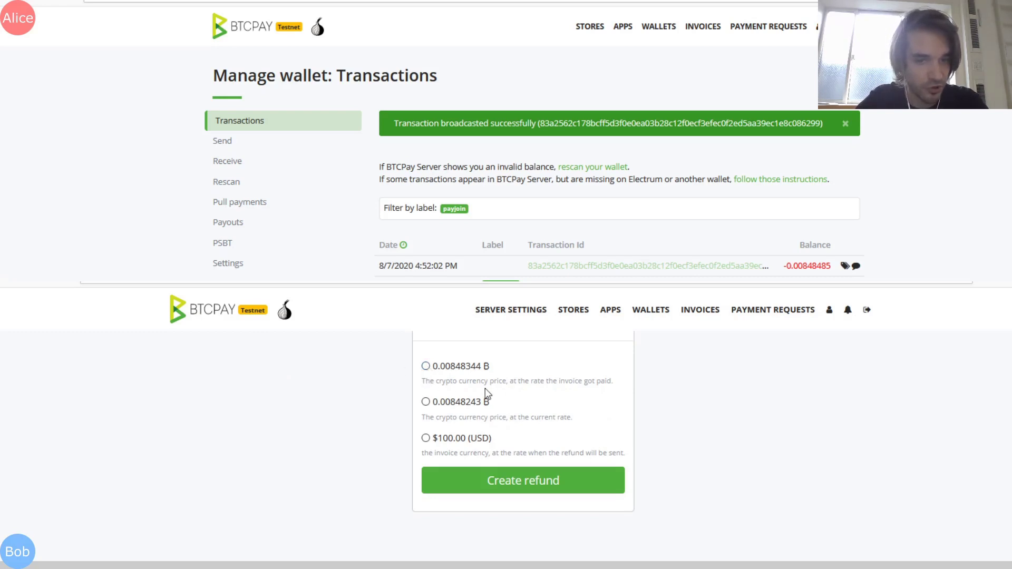
- Compare the refund rate options and create the refund at the 0.00848243 BTC current rate
{"action": "left_click_drag", "start_coordinate": [533, 382], "coordinate": [593, 382]}
{"action": "left_click", "coordinate": [561, 393]}
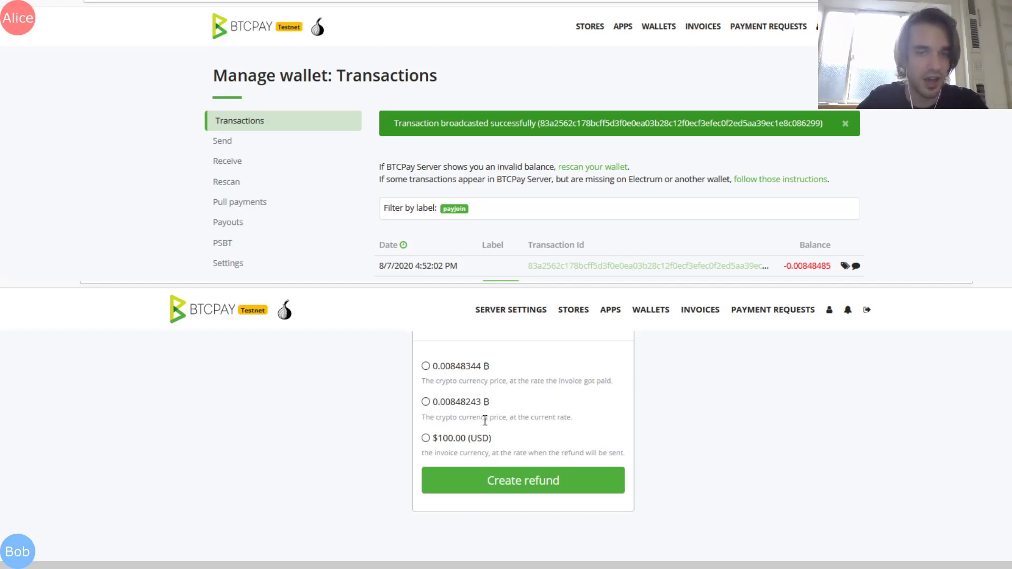
{"action": "left_click_drag", "start_coordinate": [511, 417], "coordinate": [576, 418]}
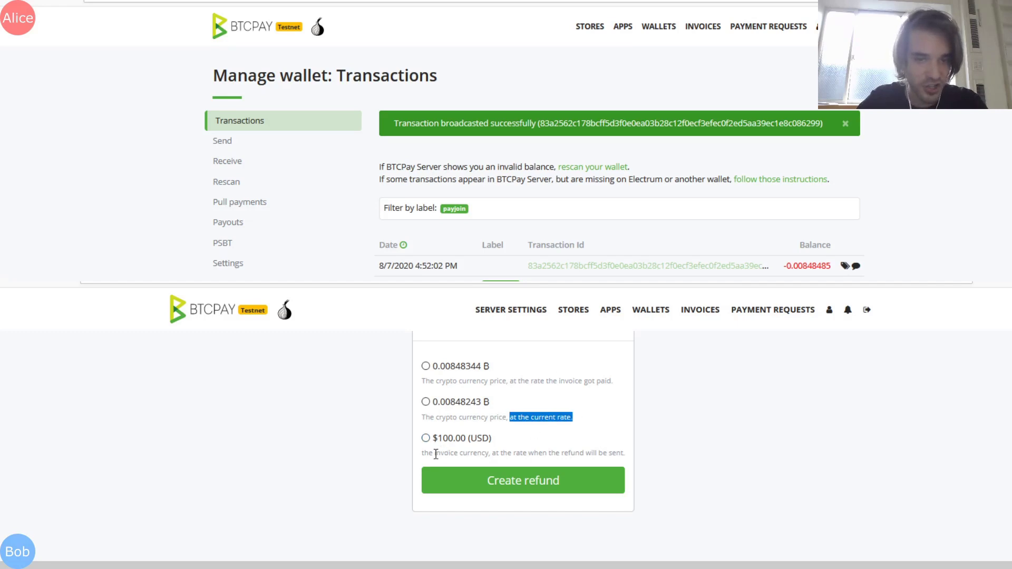
{"action": "left_click_drag", "start_coordinate": [436, 453], "coordinate": [485, 454]}
{"action": "left_click", "coordinate": [490, 453]}
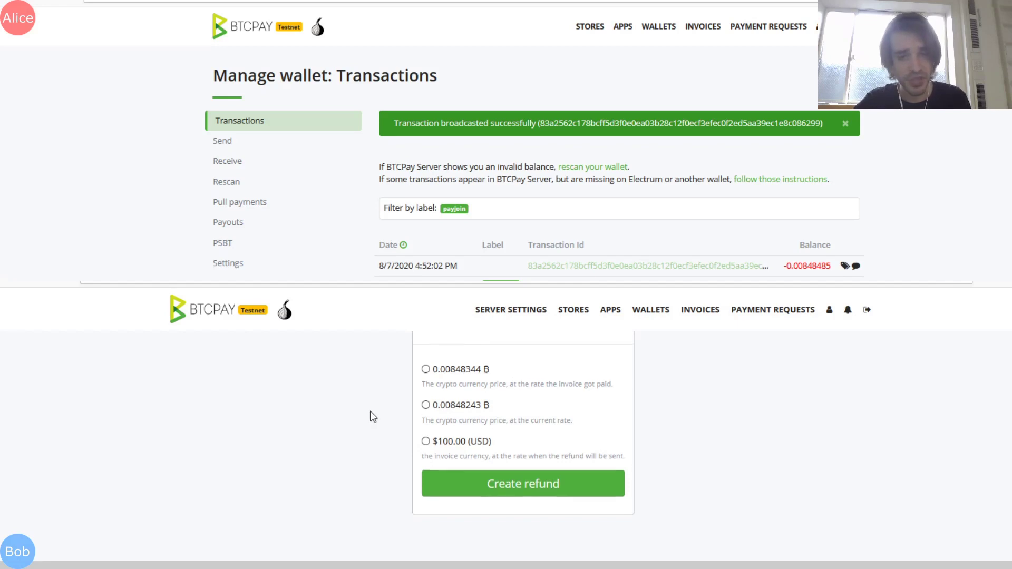
{"action": "scroll", "coordinate": [375, 422], "scroll_direction": "up", "scroll_amount": 1}
{"action": "scroll", "coordinate": [378, 422], "scroll_direction": "down", "scroll_amount": 1}
{"action": "scroll", "coordinate": [379, 421], "scroll_direction": "up", "scroll_amount": 1}
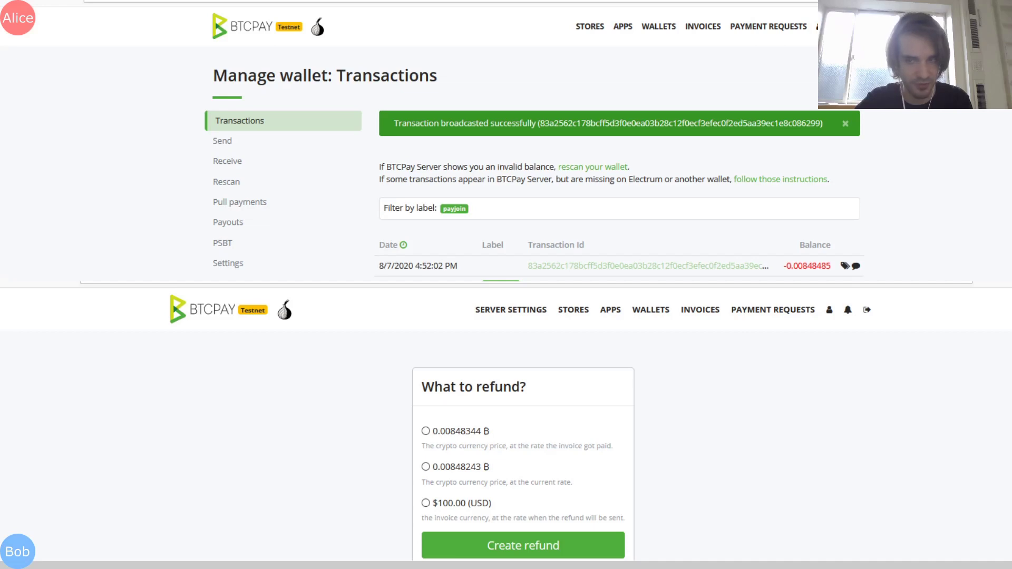
{"action": "scroll", "coordinate": [524, 453], "scroll_direction": "down", "scroll_amount": 1}
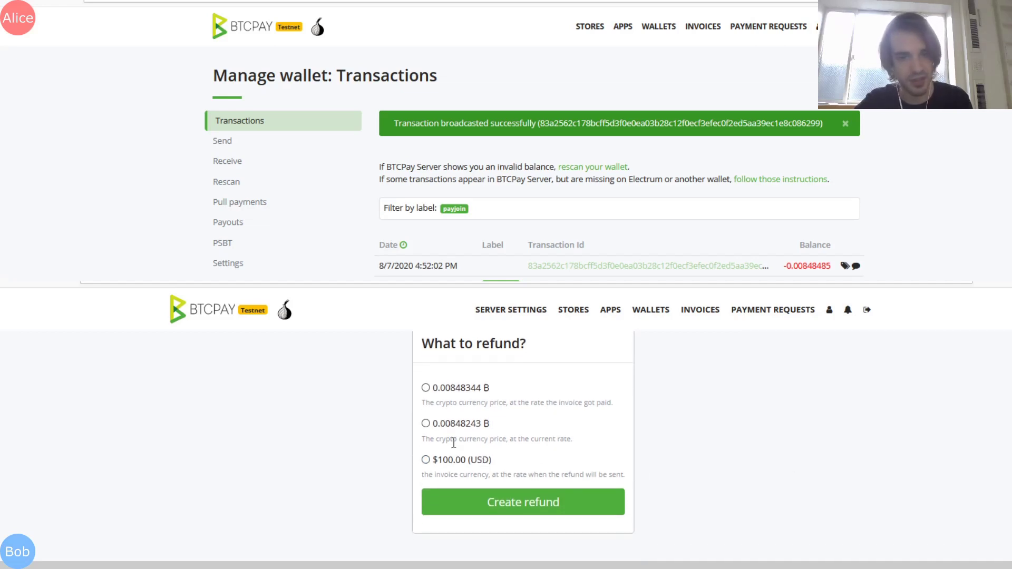
{"action": "left_click", "coordinate": [426, 424]}
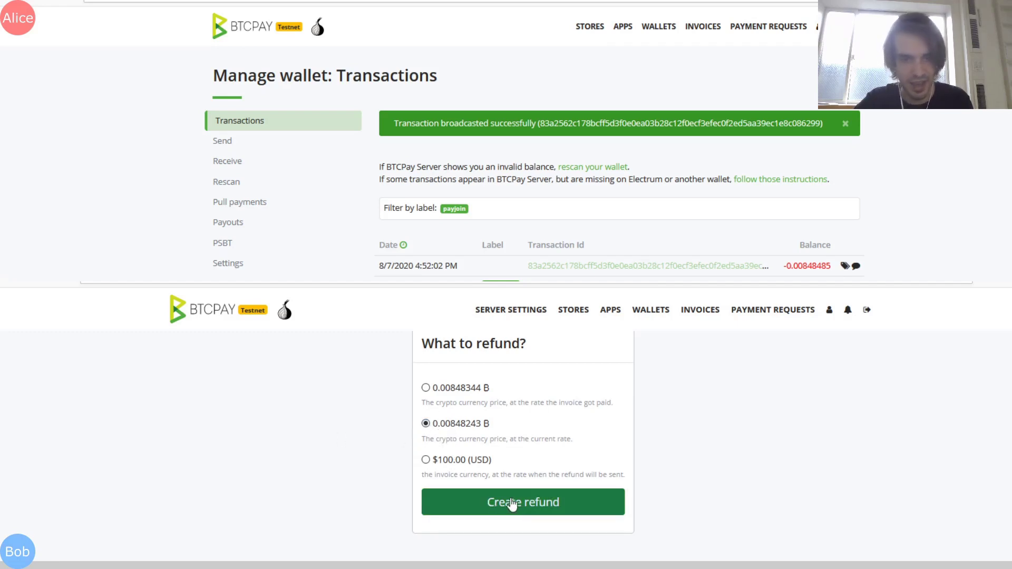
{"action": "left_click", "coordinate": [433, 513]}
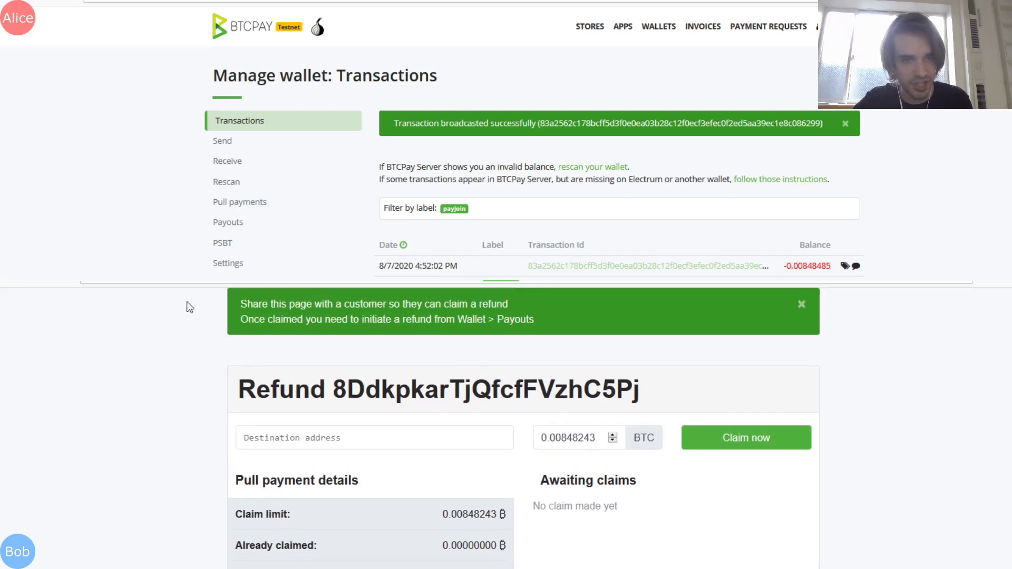
- Copy the refund page link and review the claim amount on the refund form
{"action": "left_click", "coordinate": [210, 283]}
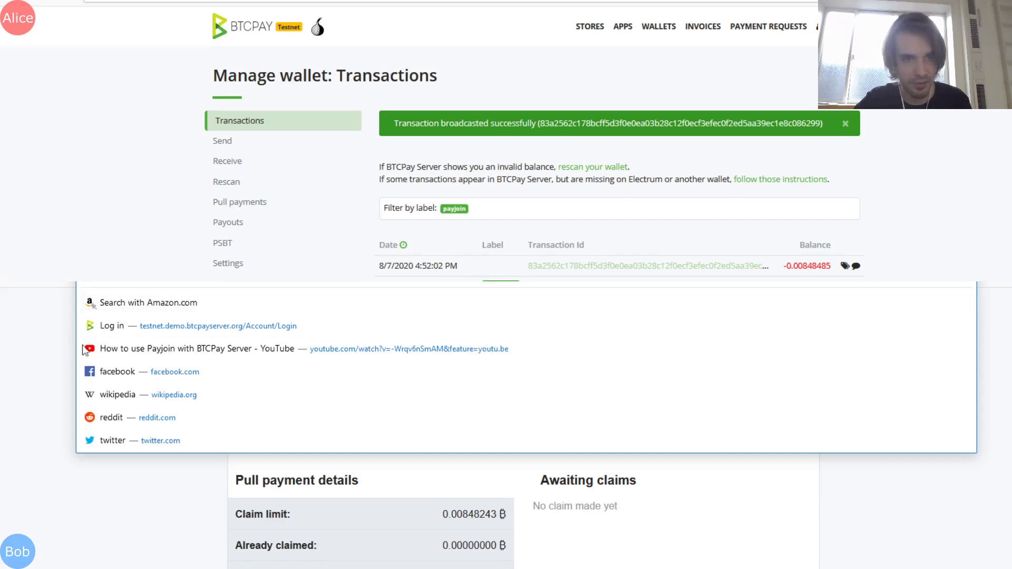
{"action": "key", "text": "Escape"}
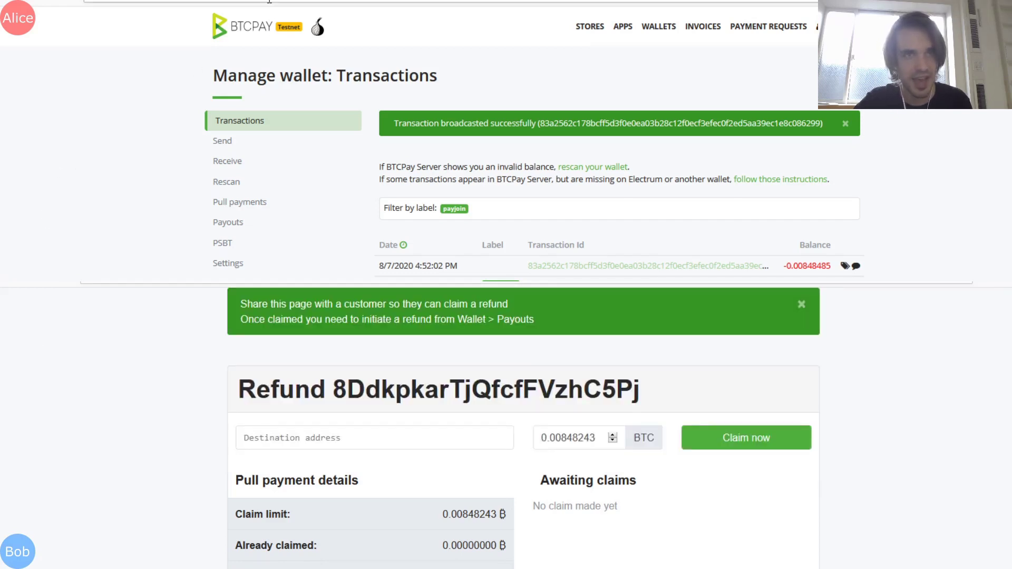
{"action": "left_click", "coordinate": [158, 2]}
{"action": "key", "text": "Escape"}
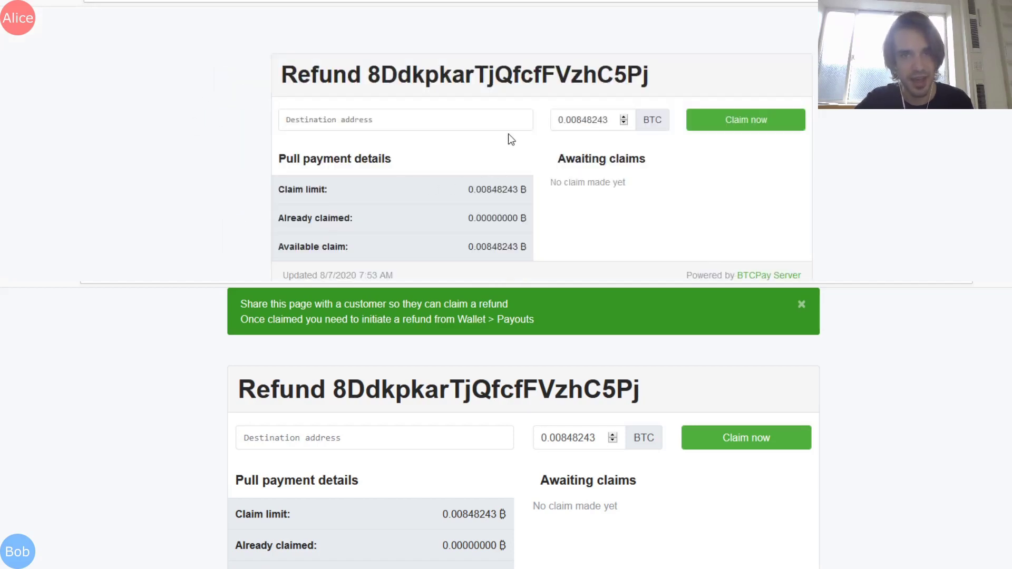
{"action": "double_click", "coordinate": [585, 120]}
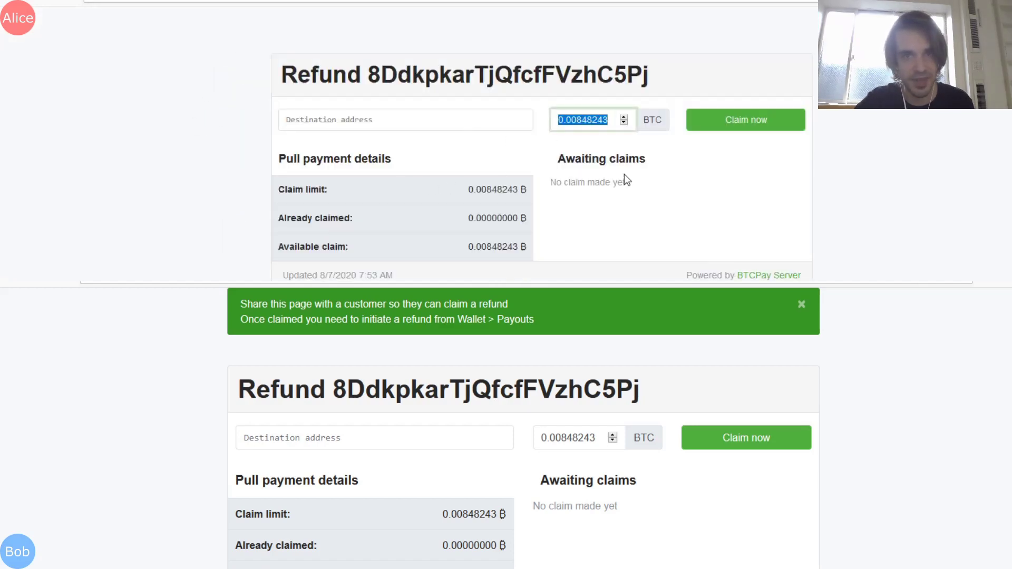
{"action": "left_click", "coordinate": [424, 121]}
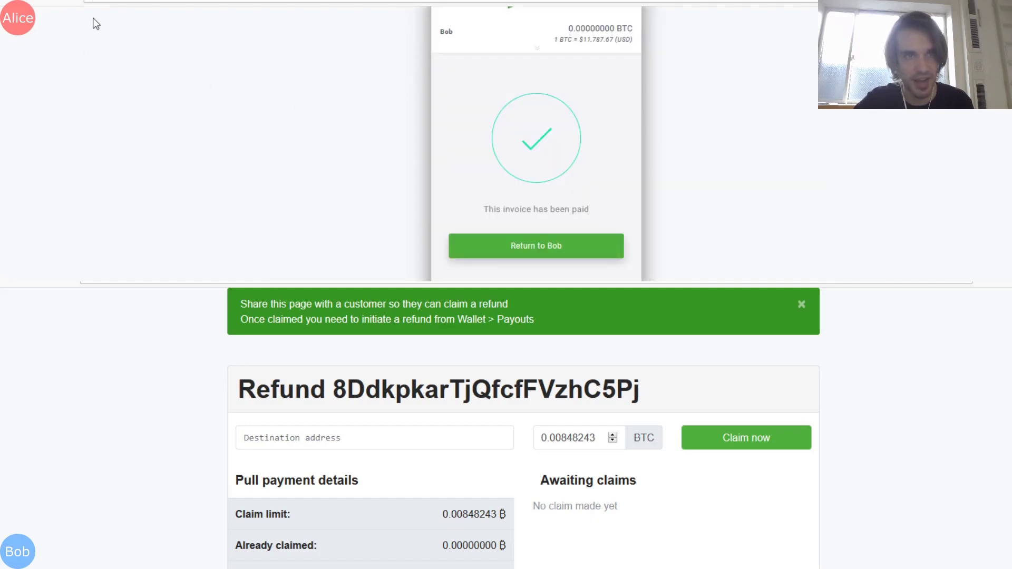
- Generate a new wallet receiving address and claim the full 0.00848243 BTC refund to it
{"action": "left_click", "coordinate": [286, 1]}
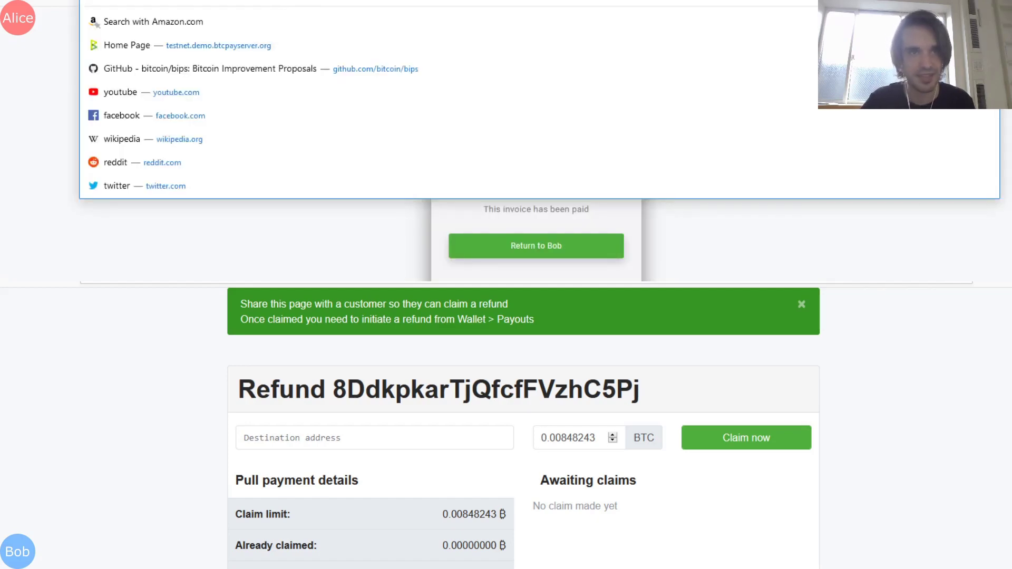
{"action": "type", "text": "testnet"}
{"action": "key", "text": "Return"}
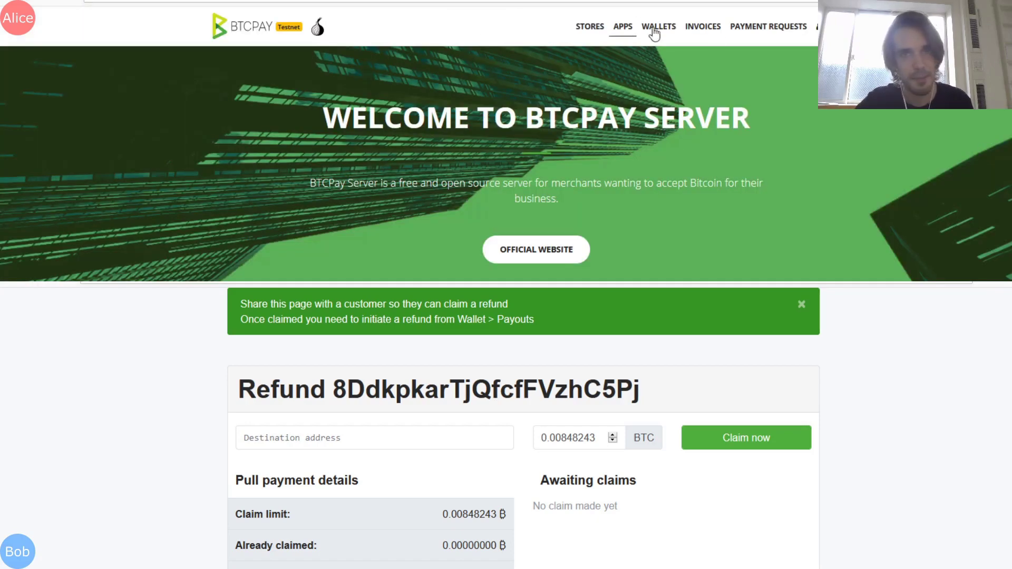
{"action": "left_click", "coordinate": [648, 37]}
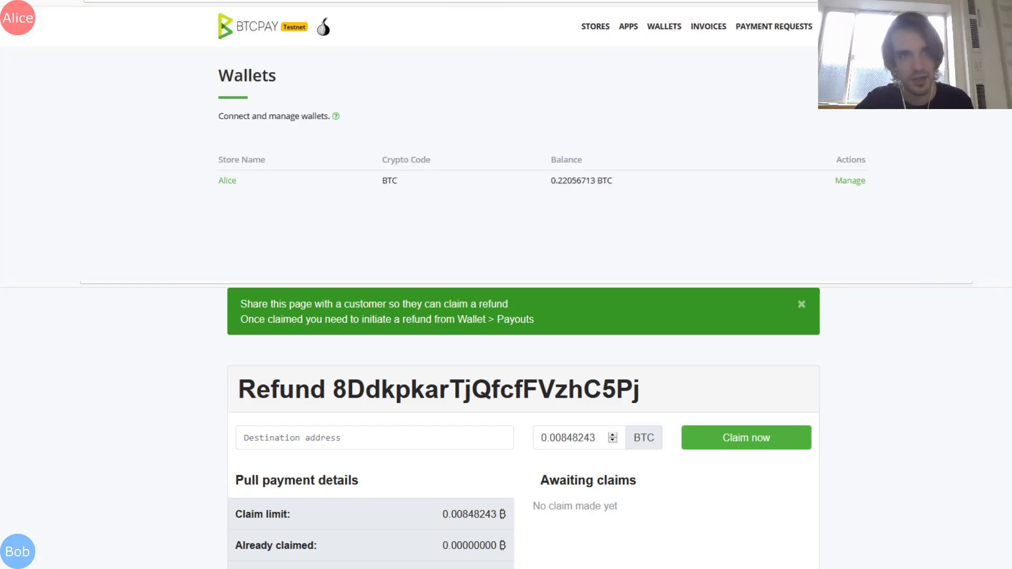
{"action": "left_click", "coordinate": [850, 181]}
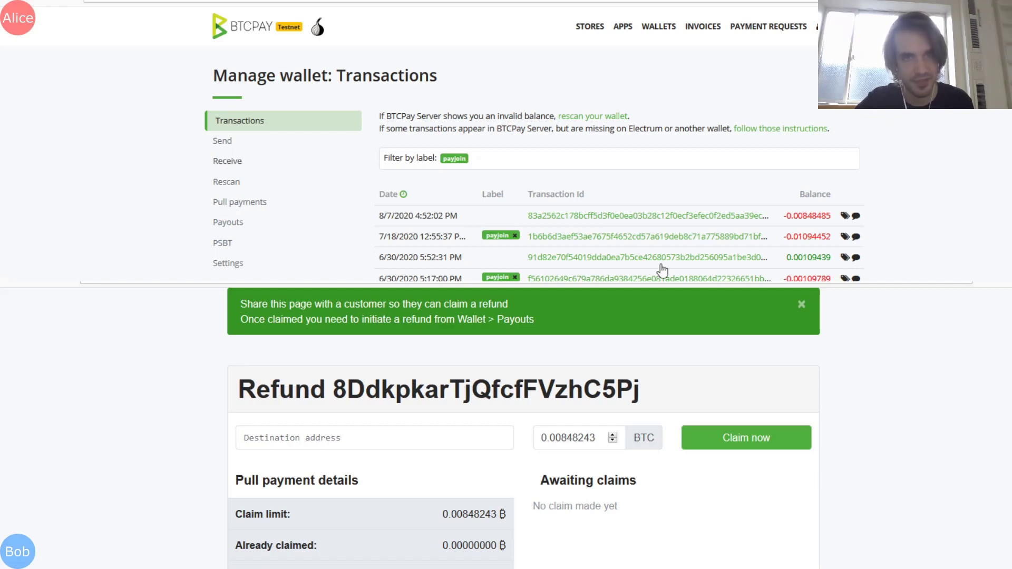
{"action": "left_click", "coordinate": [655, 163]}
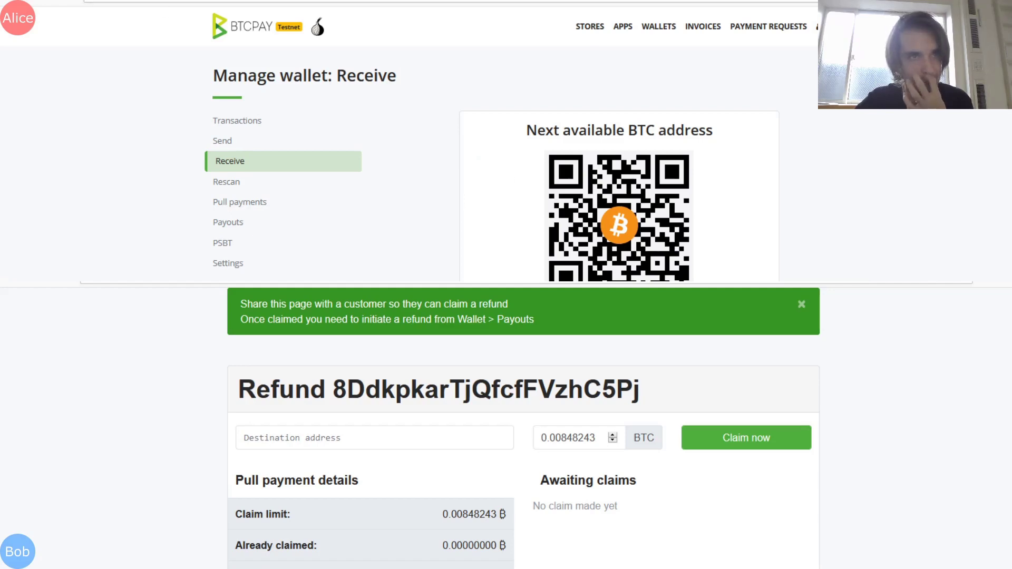
{"action": "key", "text": "Return"}
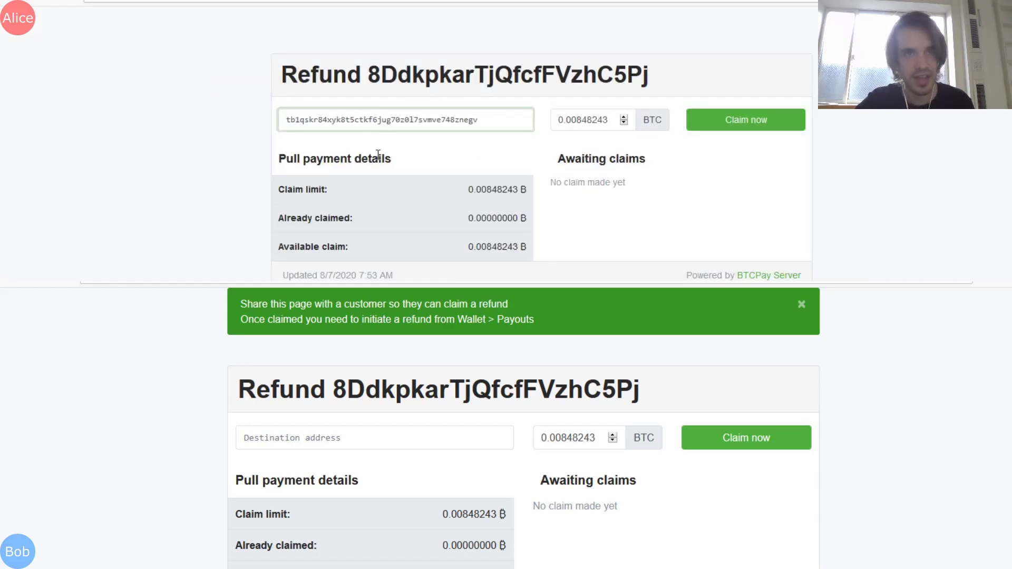
{"action": "left_click", "coordinate": [753, 122]}
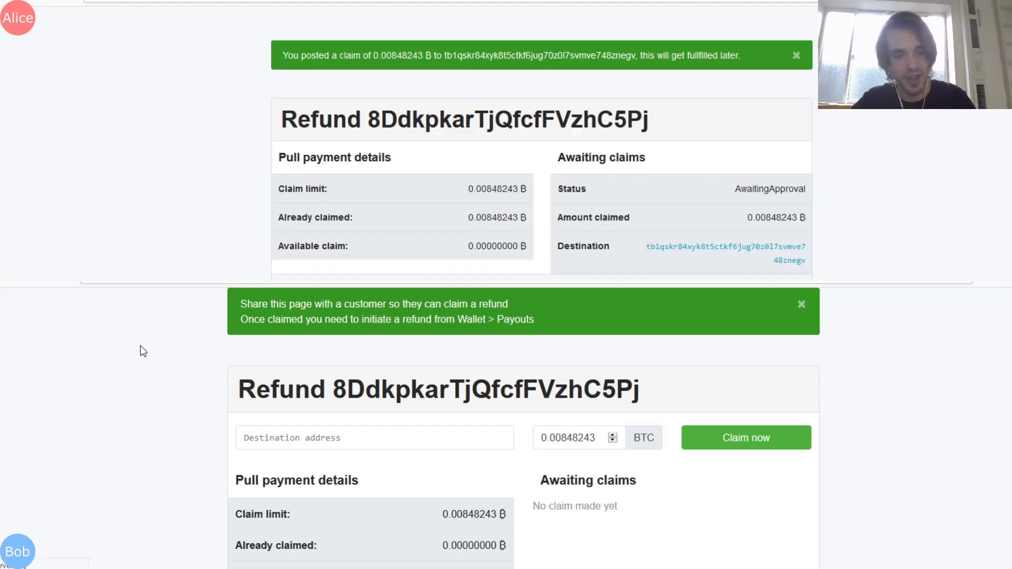
- Reach the pending refund payout through the new payout-awaiting-payment notification
{"action": "key", "text": "F5"}
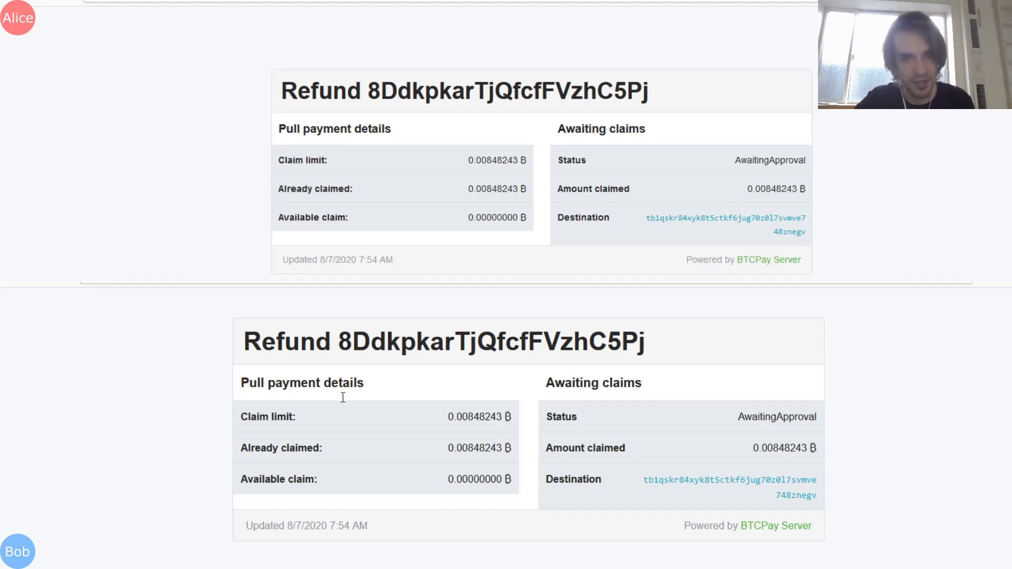
{"action": "key", "text": "ctrl+l"}
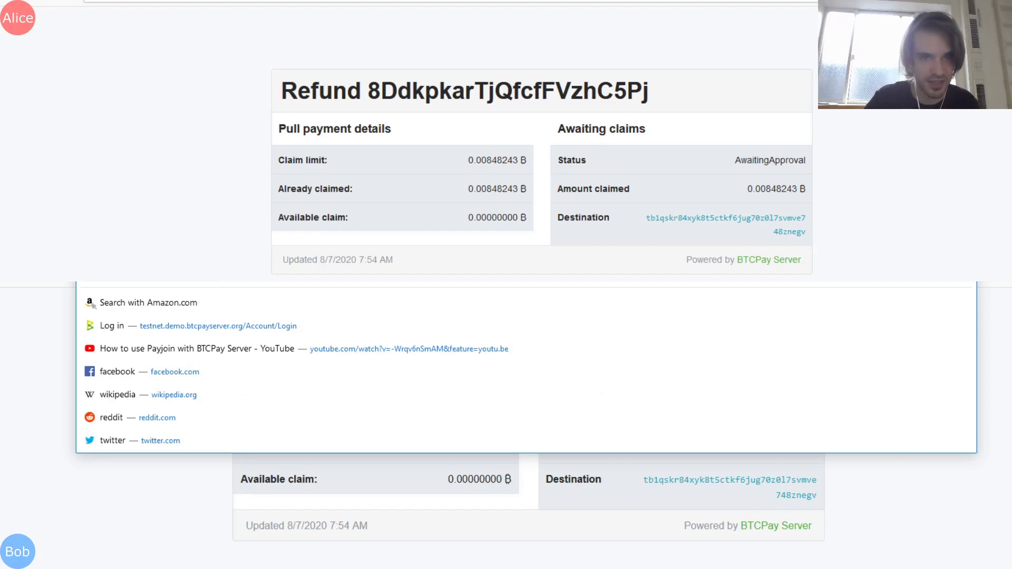
{"action": "key", "text": "Return"}
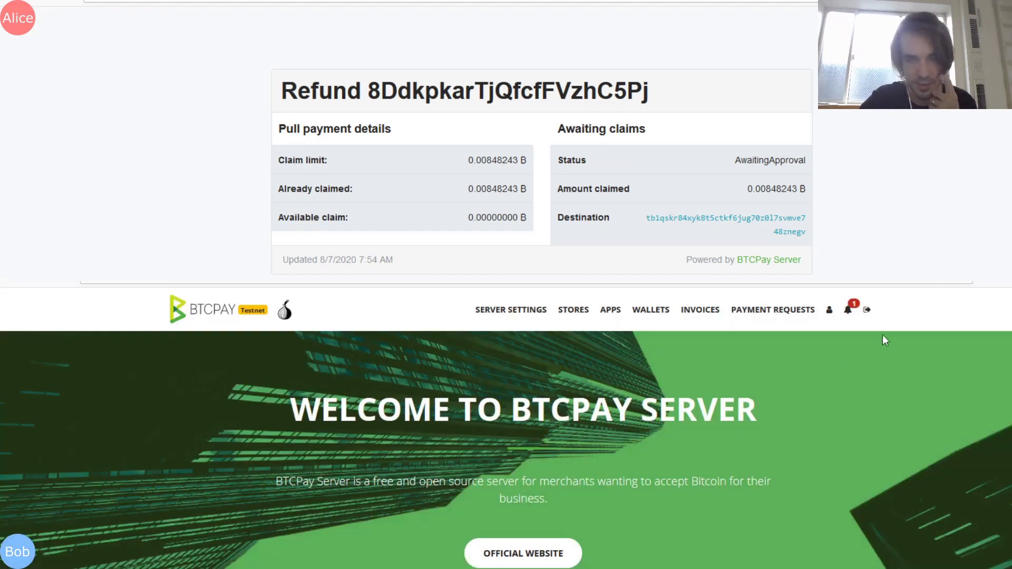
{"action": "left_click", "coordinate": [848, 310]}
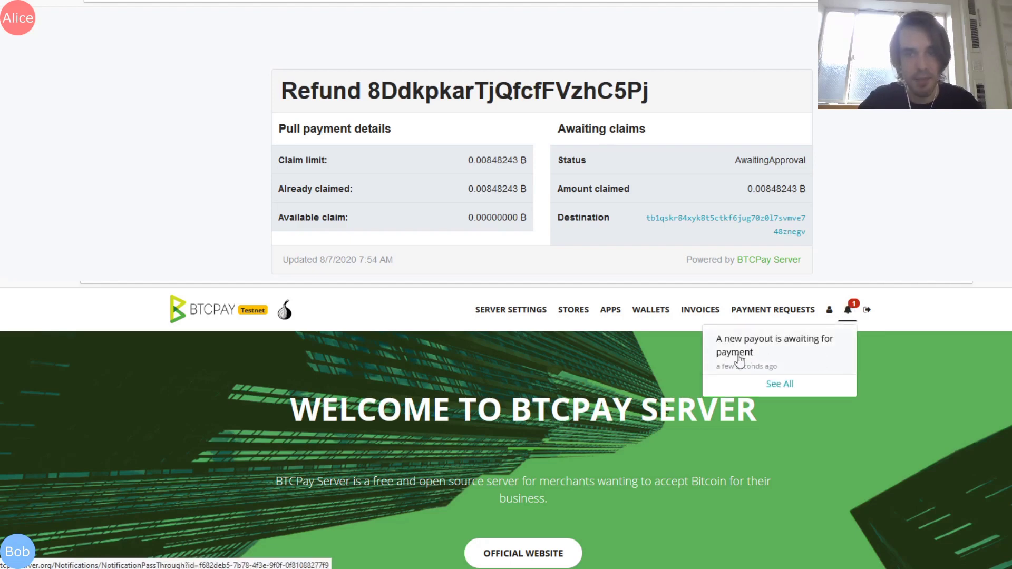
{"action": "left_click", "coordinate": [768, 357]}
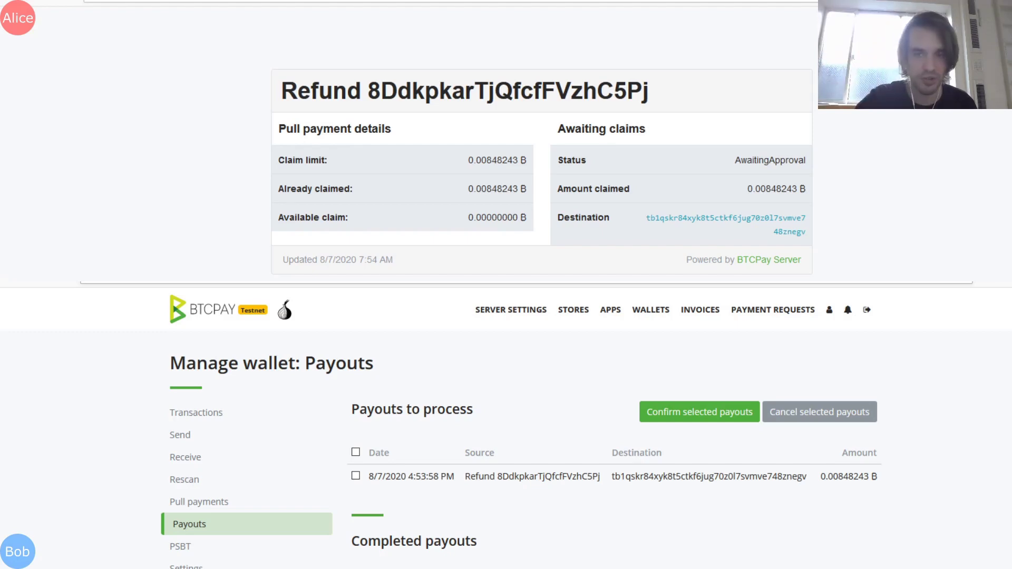
{"action": "scroll", "coordinate": [391, 417], "scroll_direction": "down", "scroll_amount": 3}
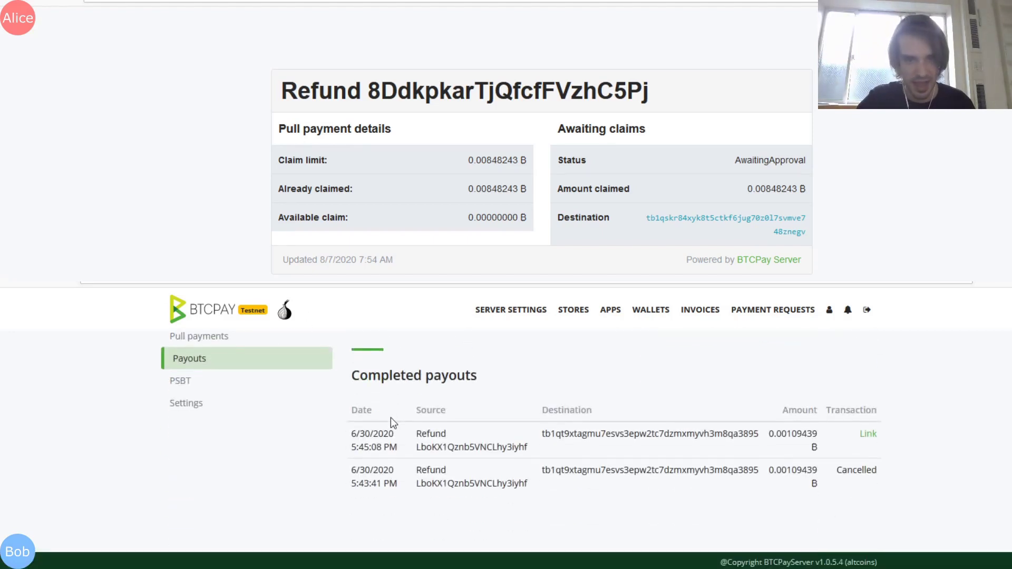
{"action": "key", "text": "F5"}
{"action": "scroll", "coordinate": [390, 419], "scroll_direction": "up", "scroll_amount": 3}
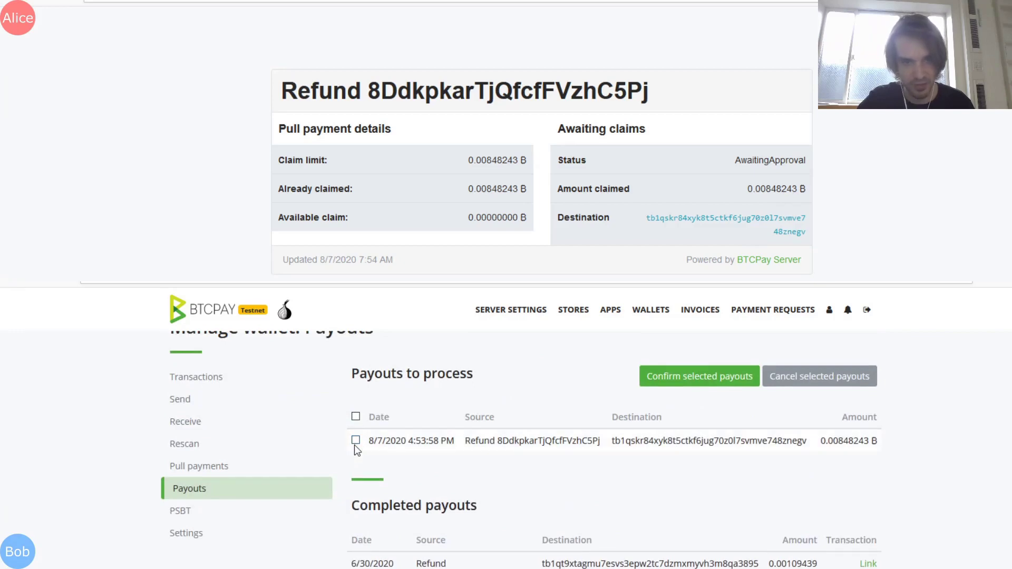
{"action": "double_click", "coordinate": [508, 441]}
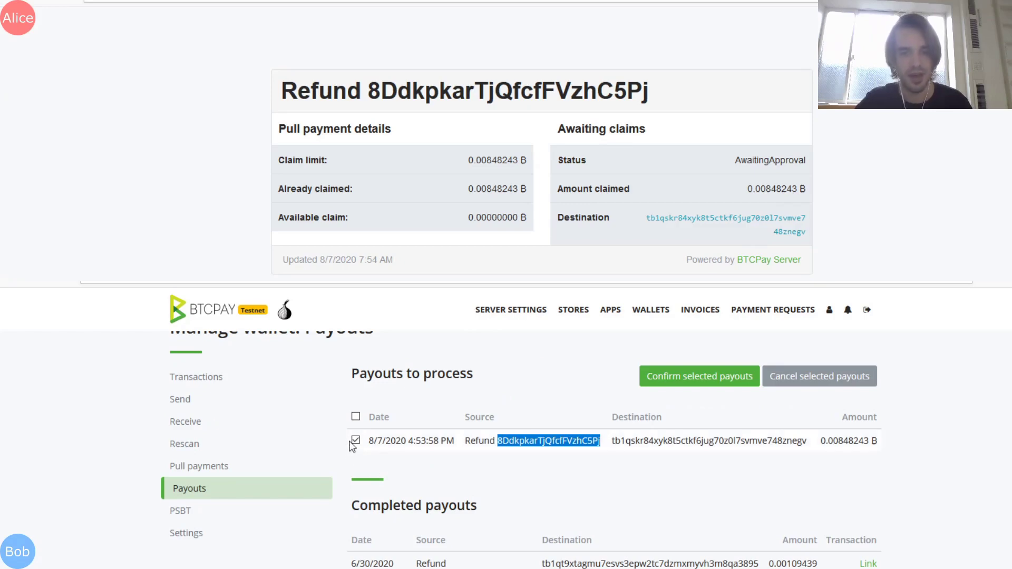
{"action": "left_click", "coordinate": [580, 481]}
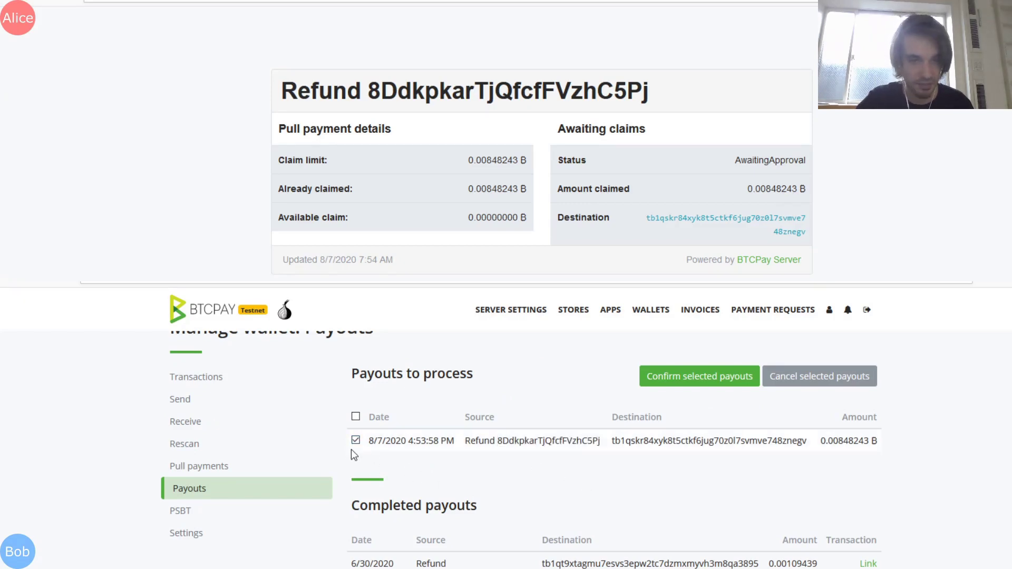
- Confirm the refund payout, sign it with the hot wallet, and broadcast the transaction
{"action": "left_click", "coordinate": [683, 383]}
{"action": "scroll", "coordinate": [545, 362], "scroll_direction": "down", "scroll_amount": 1}
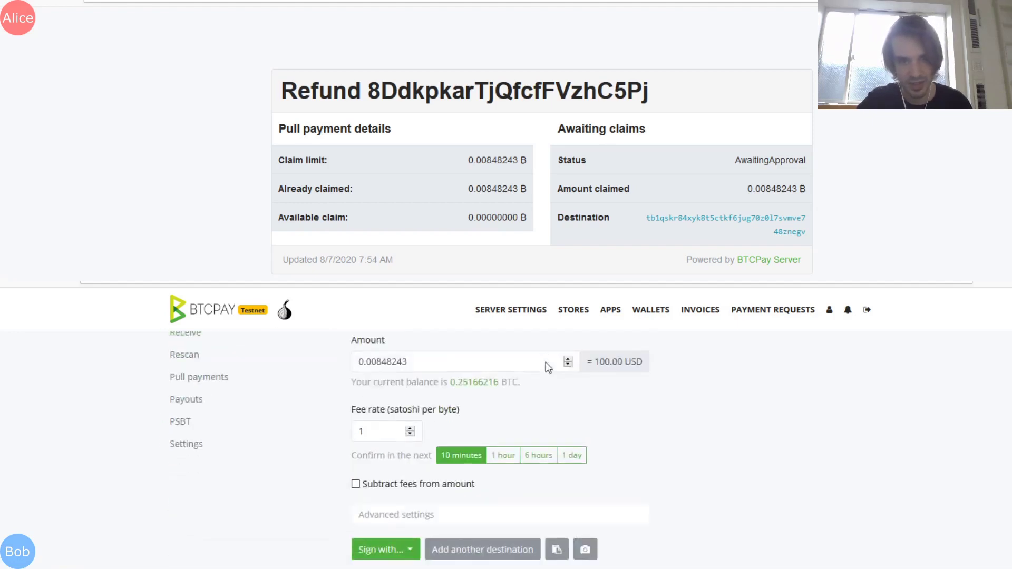
{"action": "scroll", "coordinate": [545, 362], "scroll_direction": "down", "scroll_amount": 1}
{"action": "left_click", "coordinate": [387, 489]}
{"action": "left_click", "coordinate": [406, 464]}
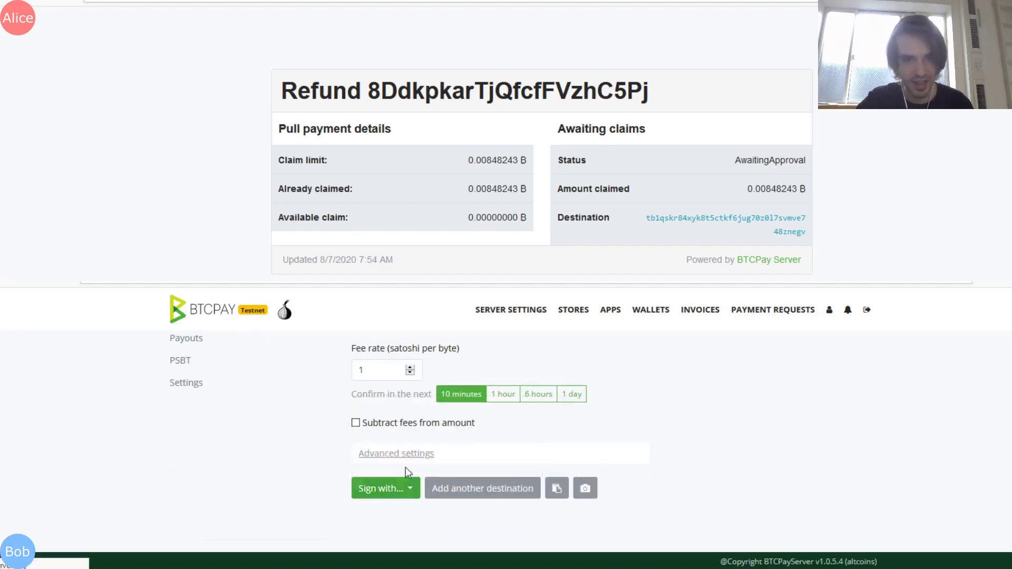
{"action": "scroll", "coordinate": [369, 382], "scroll_direction": "down", "scroll_amount": 4}
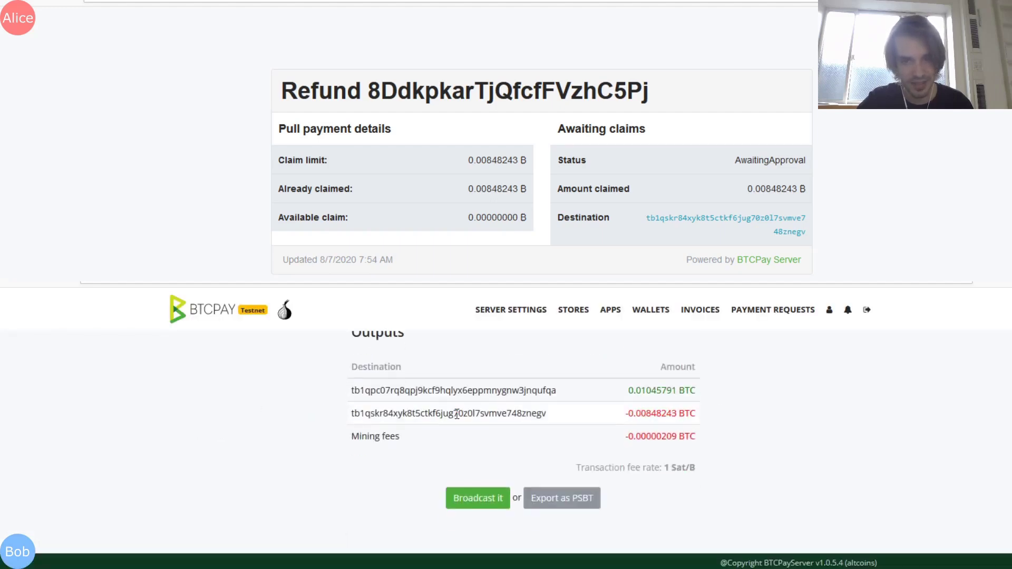
{"action": "left_click", "coordinate": [476, 504]}
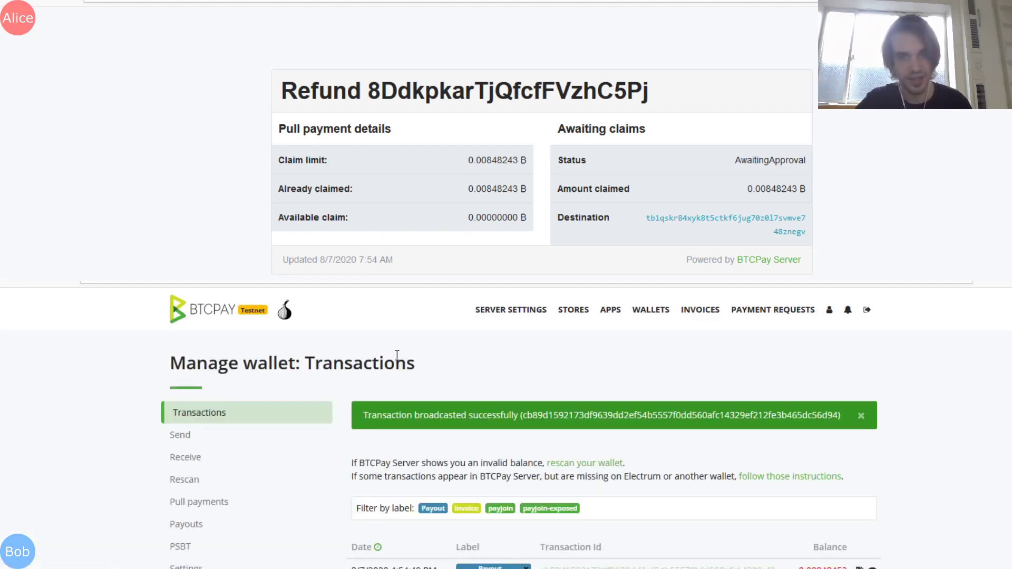
{"action": "scroll", "coordinate": [253, 438], "scroll_direction": "down", "scroll_amount": 1}
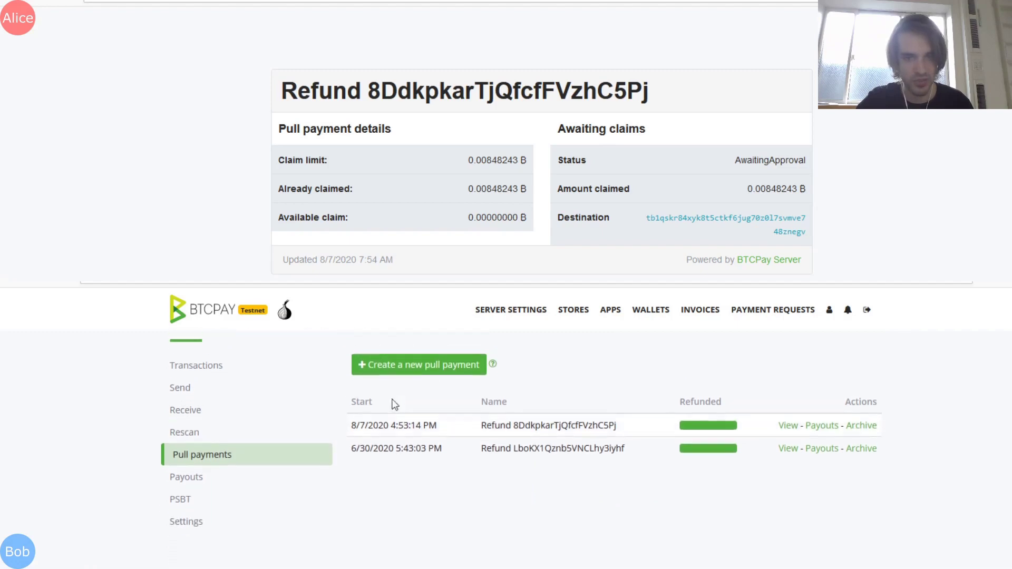
- Review the existing pull payments list, with the Refund pull payment at the top
{"action": "scroll", "coordinate": [349, 455], "scroll_direction": "down", "scroll_amount": 1}
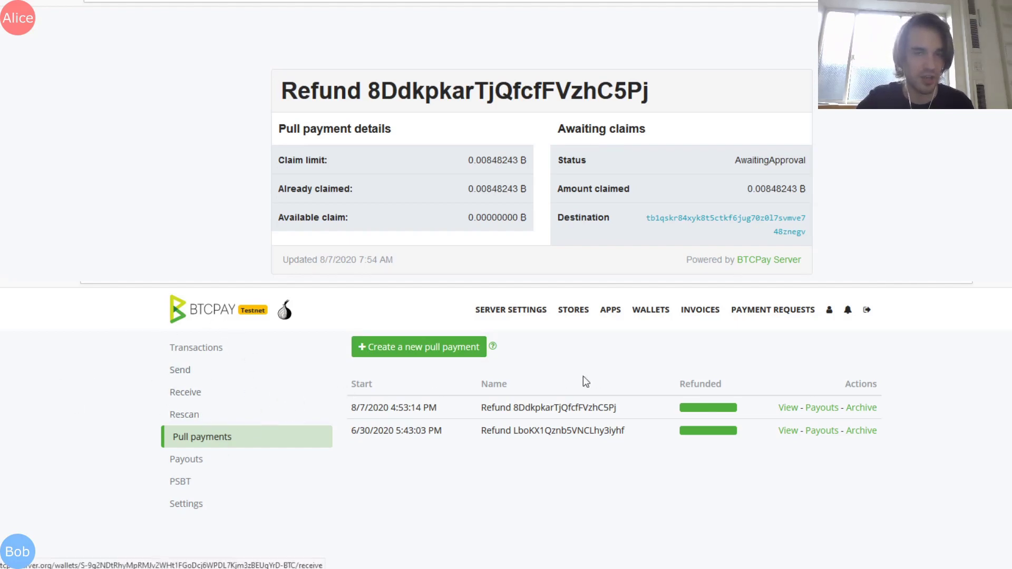
{"action": "double_click", "coordinate": [498, 407]}
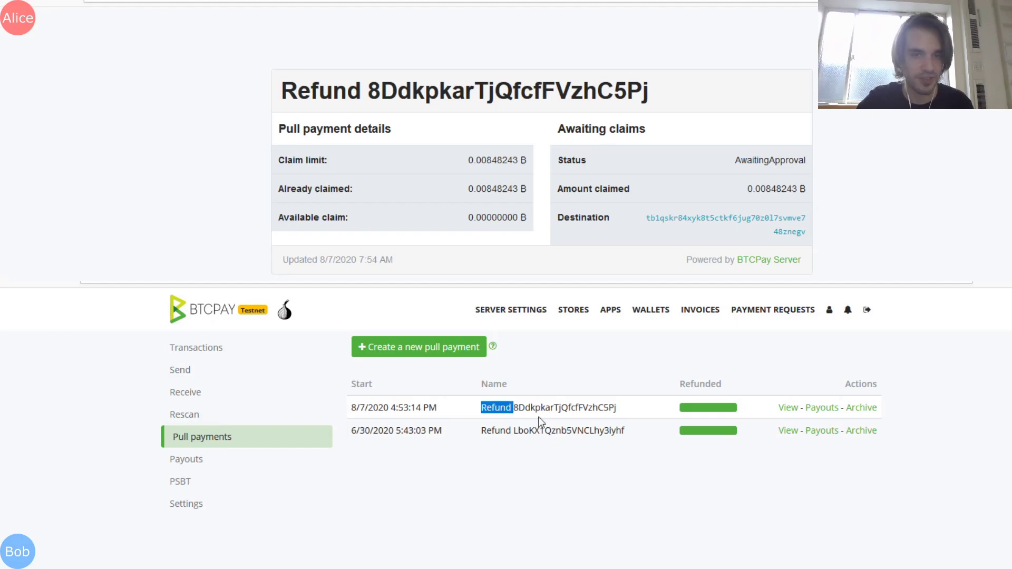
{"action": "left_click", "coordinate": [524, 409]}
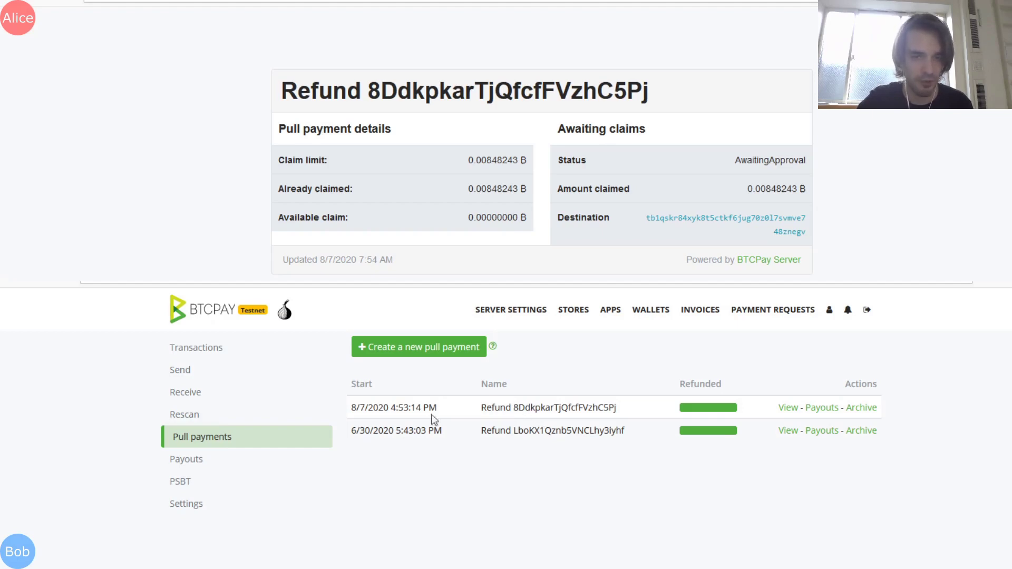
{"action": "left_click", "coordinate": [216, 443]}
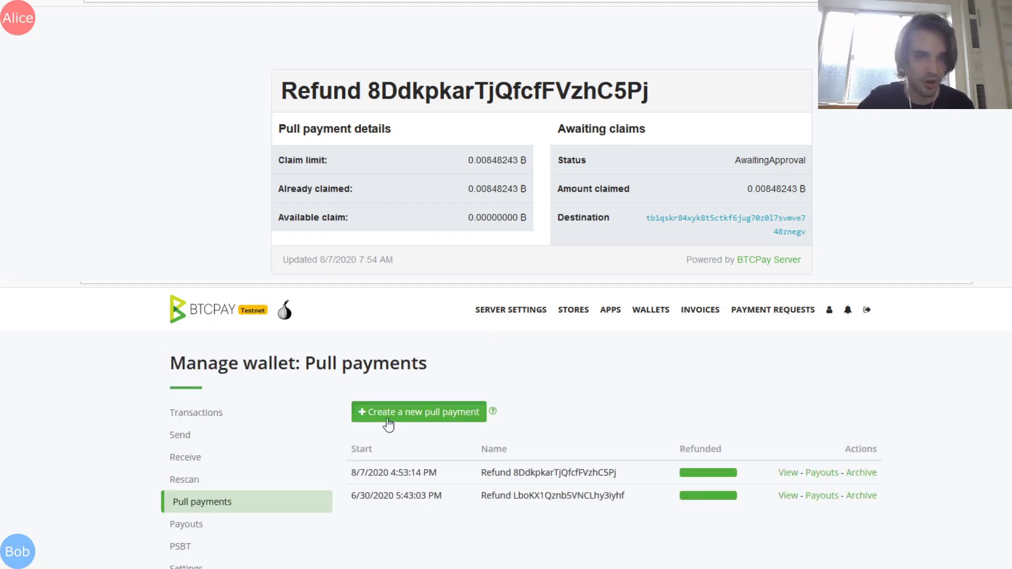
{"action": "scroll", "coordinate": [369, 381], "scroll_direction": "down", "scroll_amount": 2}
{"action": "scroll", "coordinate": [398, 403], "scroll_direction": "up", "scroll_amount": 1}
- Create a pull payment named 'Manual pull payment' with a 10 BTC amount
{"action": "left_click", "coordinate": [398, 403]}
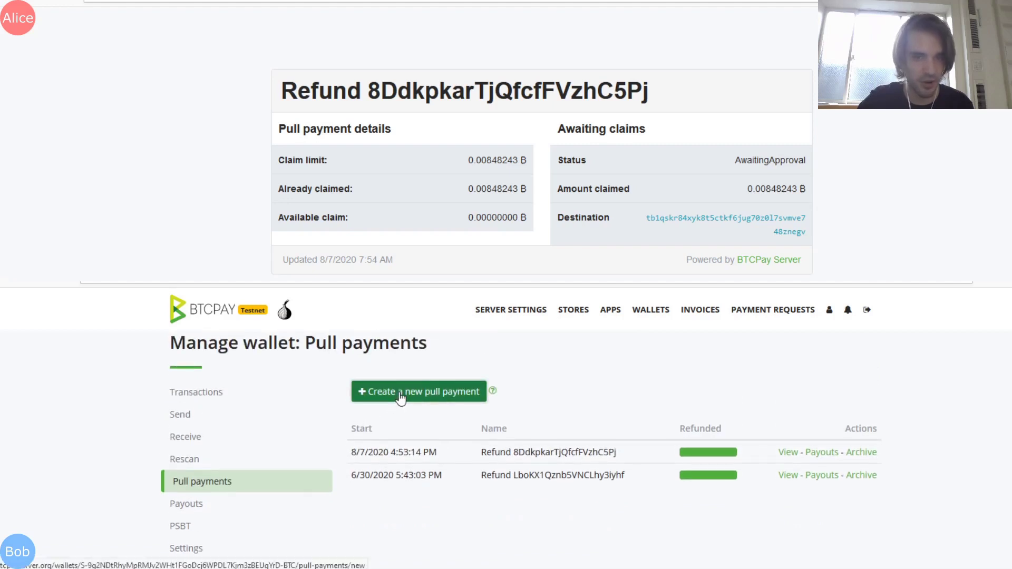
{"action": "scroll", "coordinate": [368, 380], "scroll_direction": "down", "scroll_amount": 2}
{"action": "left_click", "coordinate": [373, 360]}
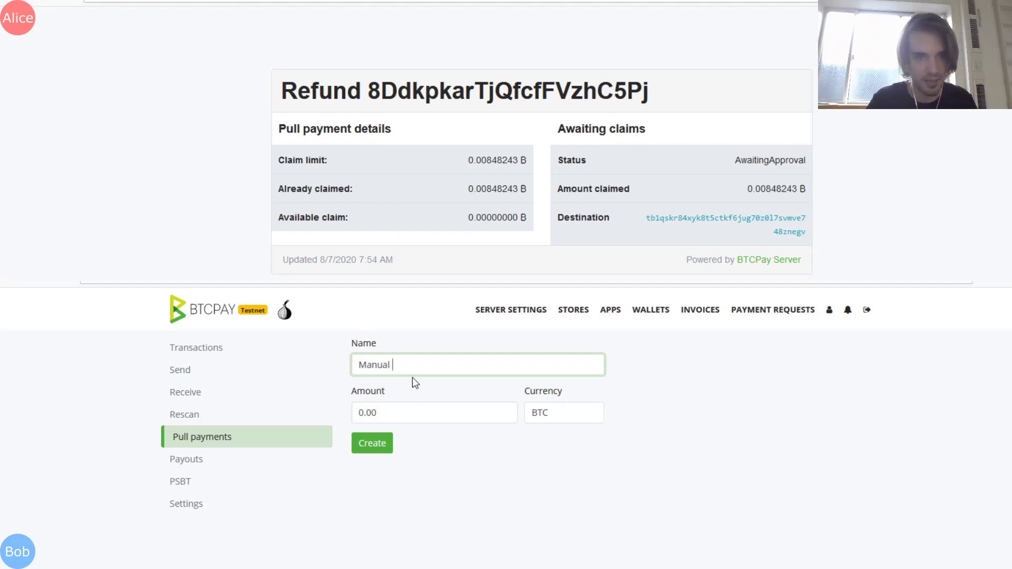
{"action": "type", "text": "payment"}
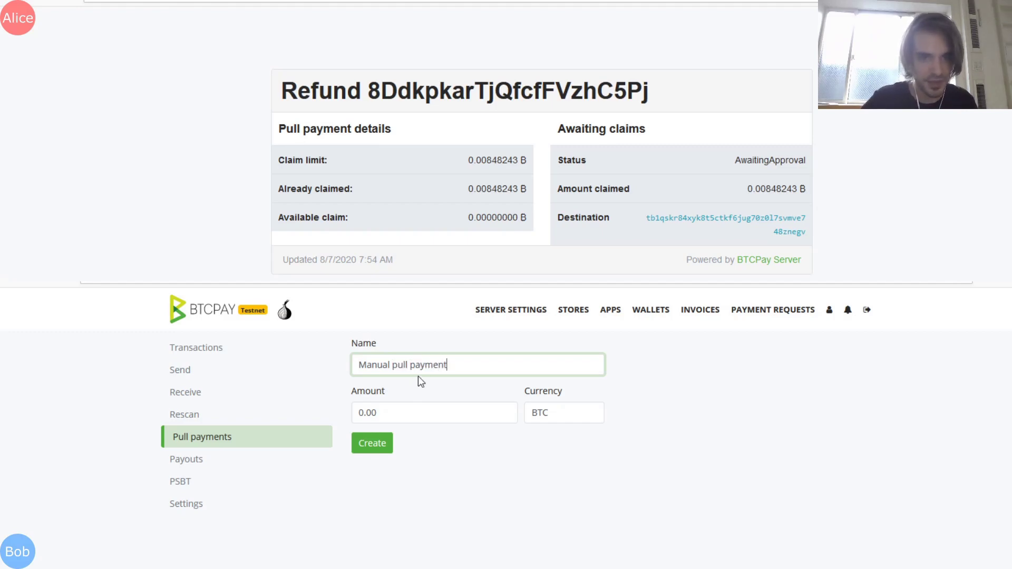
{"action": "left_click", "coordinate": [364, 413]}
{"action": "key", "text": "BackSpace"}
{"action": "type", "text": "1"}
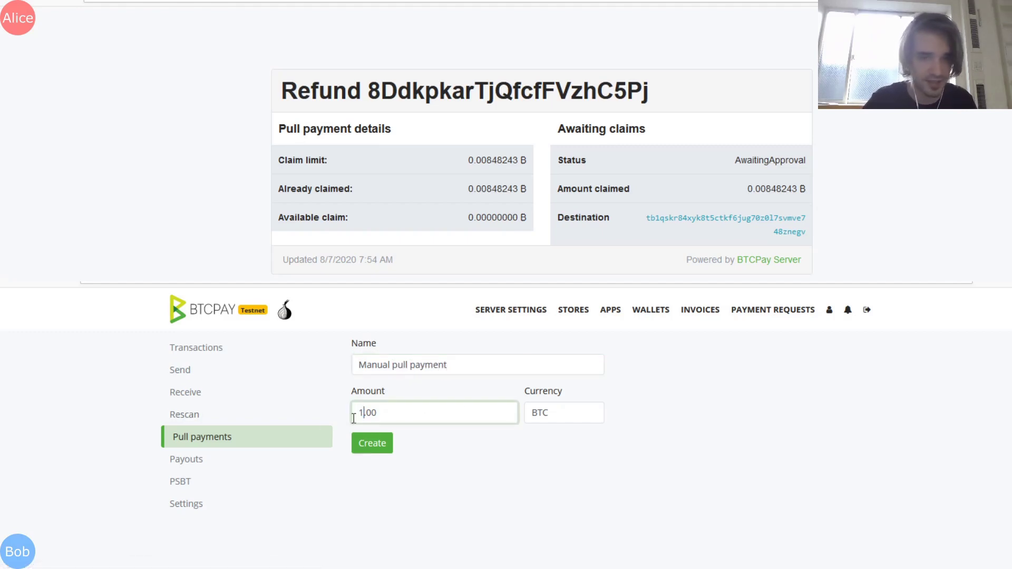
{"action": "left_click", "coordinate": [374, 447]}
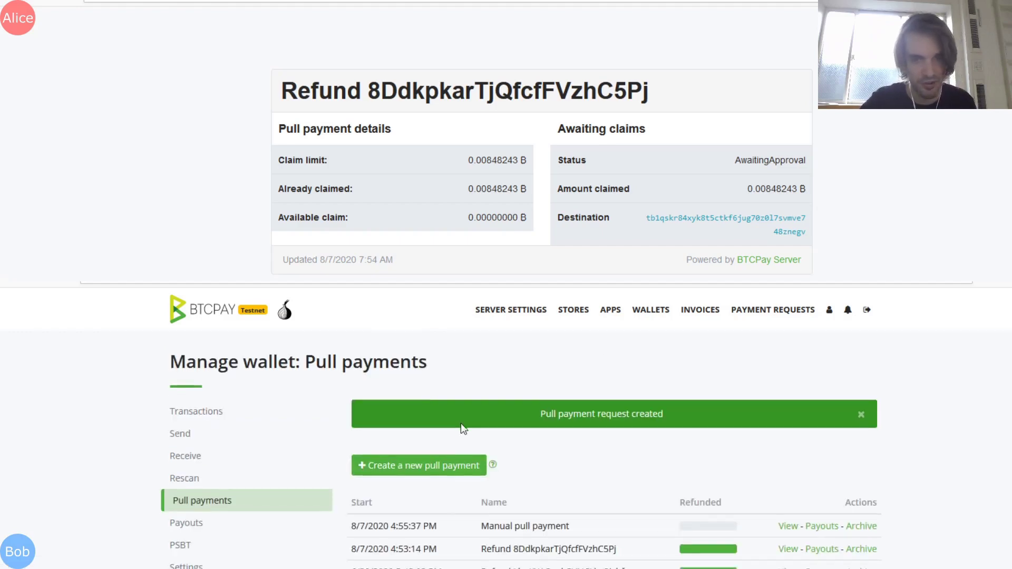
- Check the Manual pull payment's payouts, then open its public claim page
{"action": "scroll", "coordinate": [462, 424], "scroll_direction": "down", "scroll_amount": 1}
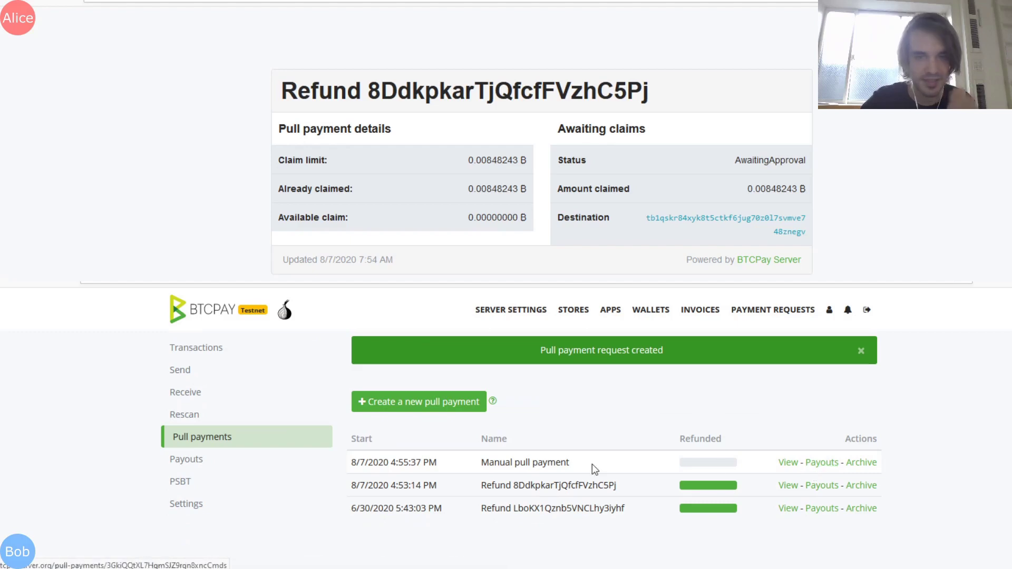
{"action": "scroll", "coordinate": [625, 440], "scroll_direction": "down", "scroll_amount": 1}
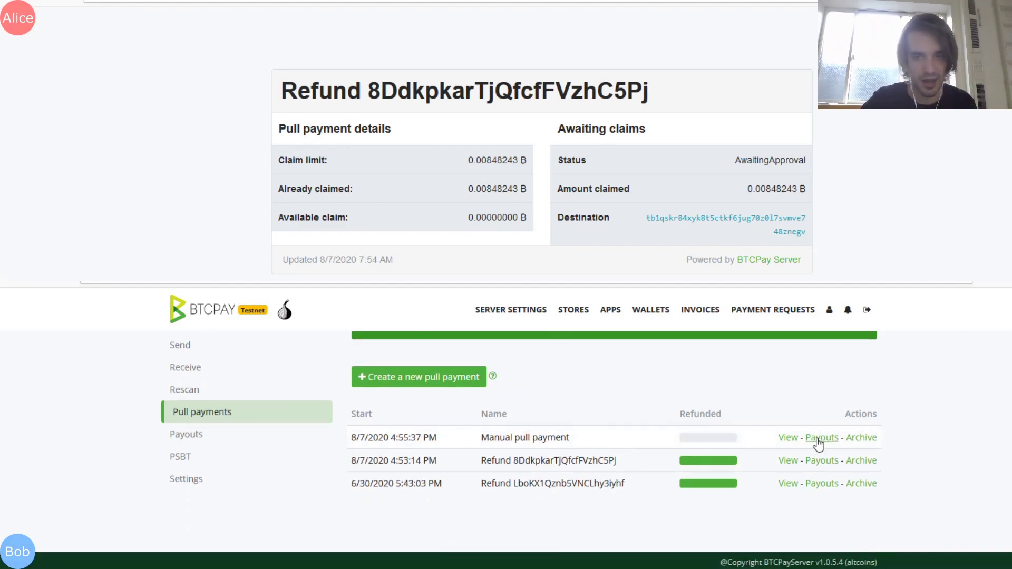
{"action": "left_click", "coordinate": [799, 437]}
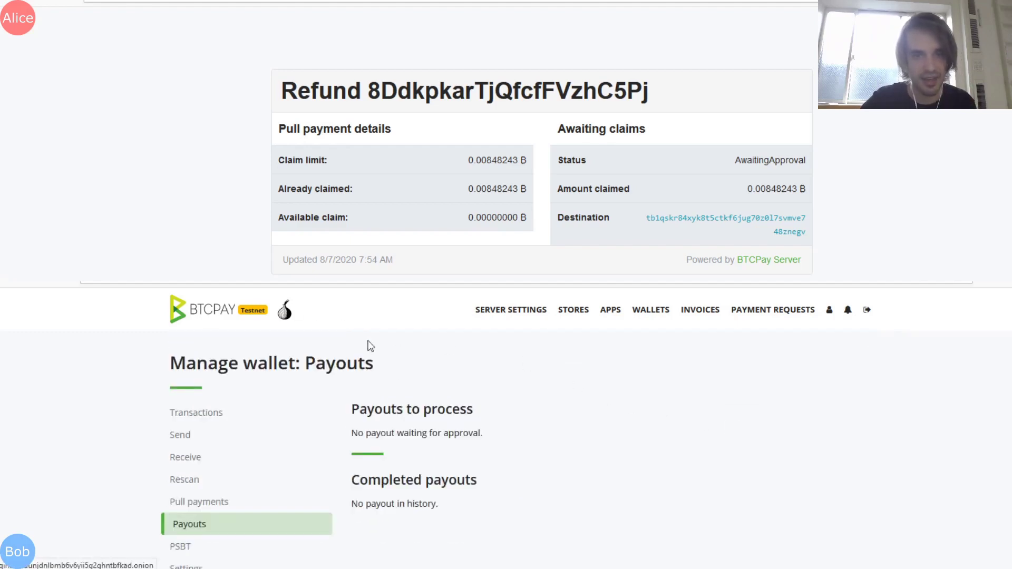
{"action": "scroll", "coordinate": [447, 343], "scroll_direction": "down", "scroll_amount": 1}
{"action": "scroll", "coordinate": [398, 371], "scroll_direction": "up", "scroll_amount": 1}
{"action": "key", "text": "alt+Left"}
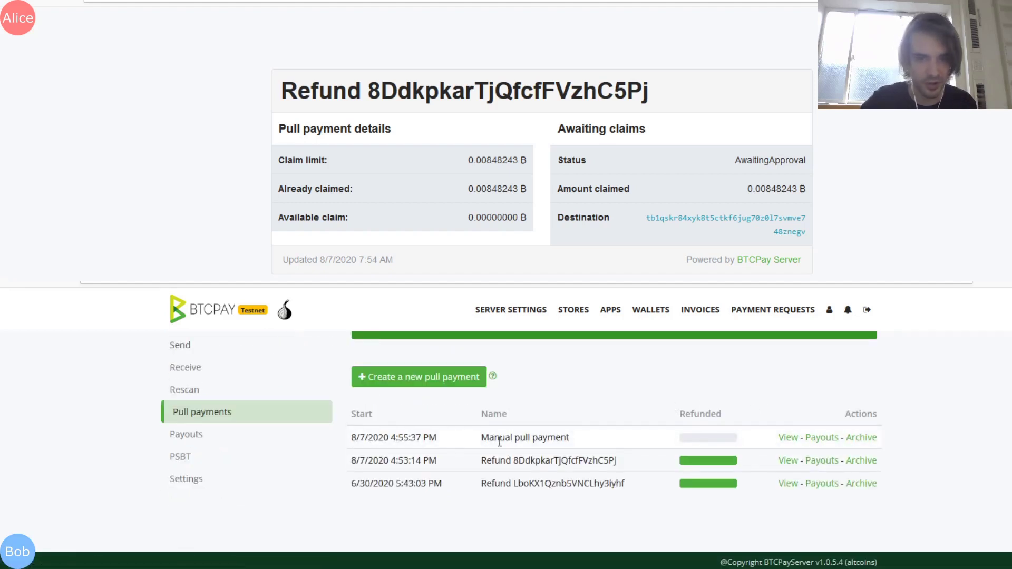
{"action": "mouse_move", "coordinate": [725, 441]}
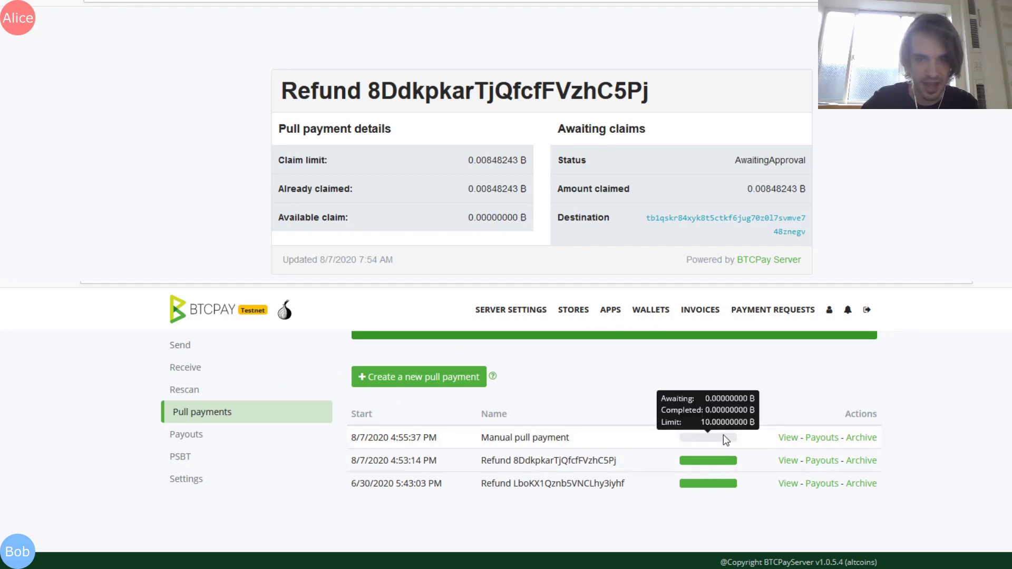
{"action": "left_click", "coordinate": [788, 437]}
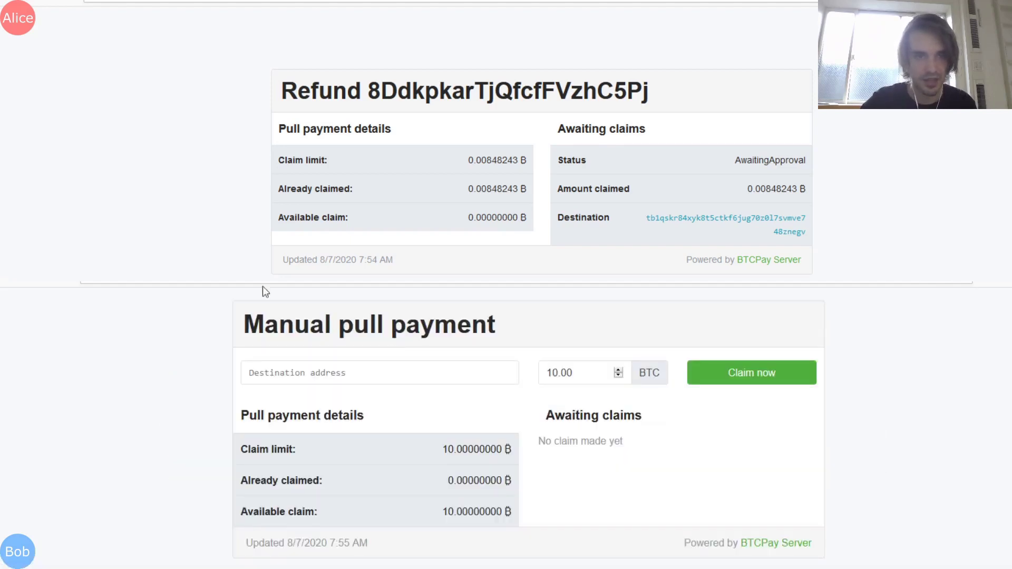
- Load the Manual pull payment claim page in the payer's browser window
{"action": "left_click", "coordinate": [262, 290]}
{"action": "key", "text": "ctrl+c"}
{"action": "left_click", "coordinate": [144, 166]}
{"action": "key", "text": "ctrl+l"}
{"action": "key", "text": "ctrl+v"}
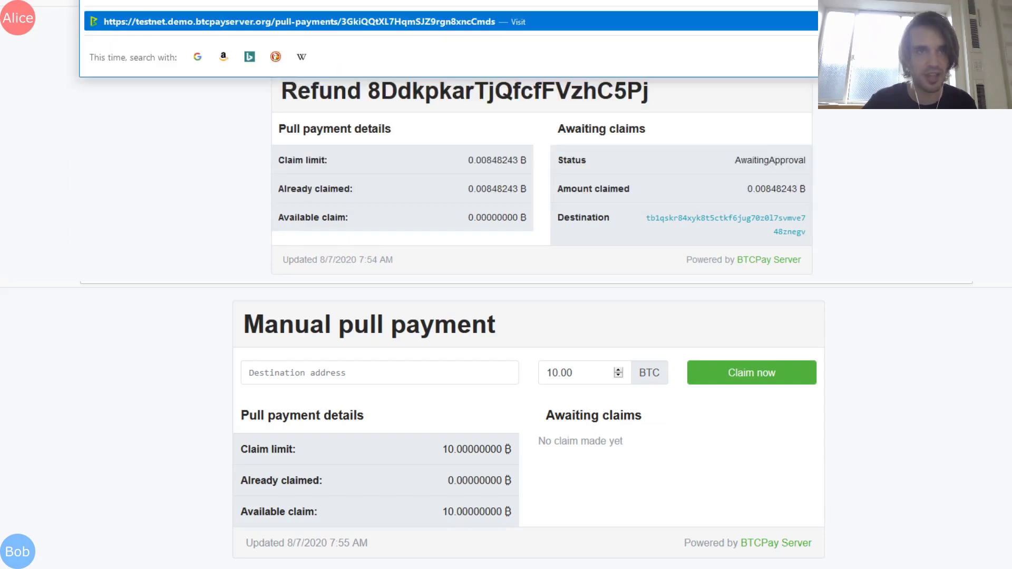
{"action": "key", "text": "Return"}
{"action": "key", "text": "ctrl+Tab"}
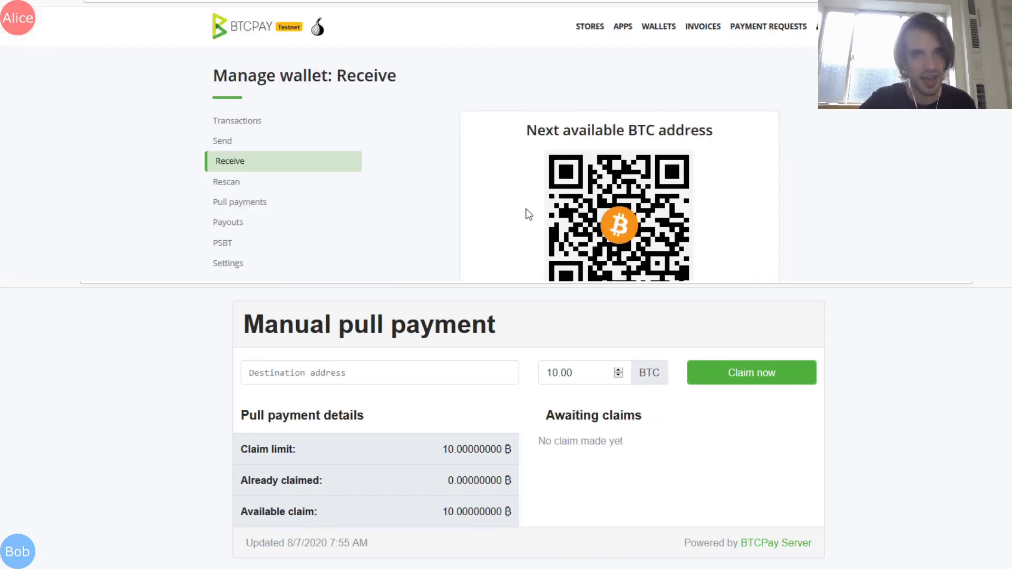
- Generate a new receiving address and claim 1 BTC to it
{"action": "scroll", "coordinate": [422, 231], "scroll_direction": "down", "scroll_amount": 3}
{"action": "left_click", "coordinate": [503, 249]}
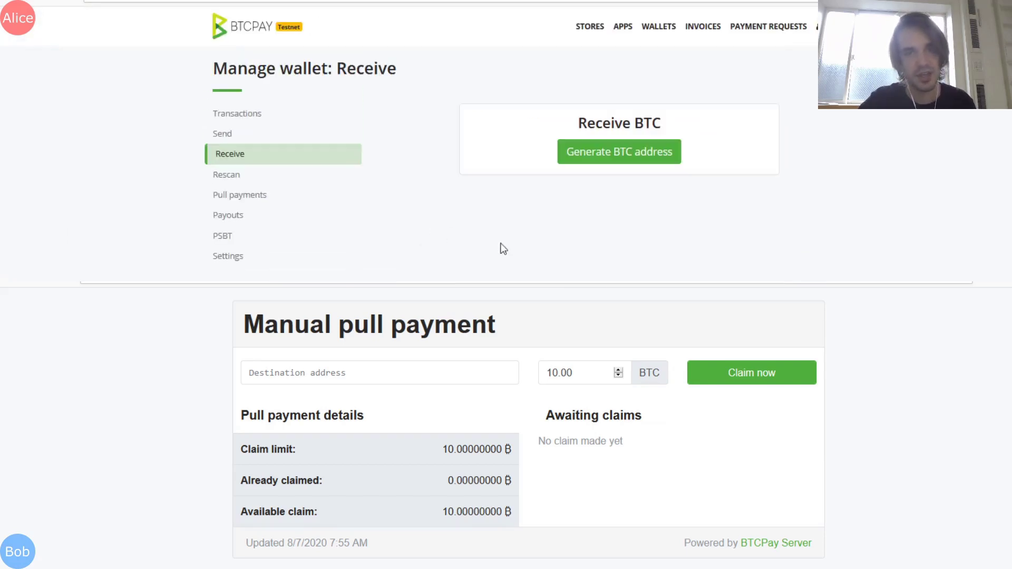
{"action": "left_click", "coordinate": [608, 160]}
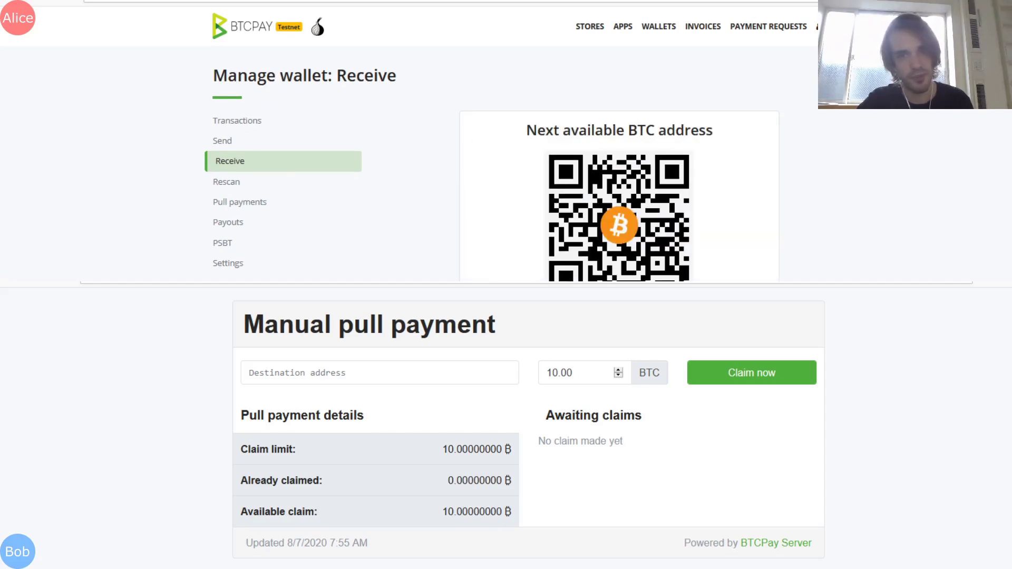
{"action": "key", "text": "ctrl+Tab"}
{"action": "left_click", "coordinate": [419, 120]}
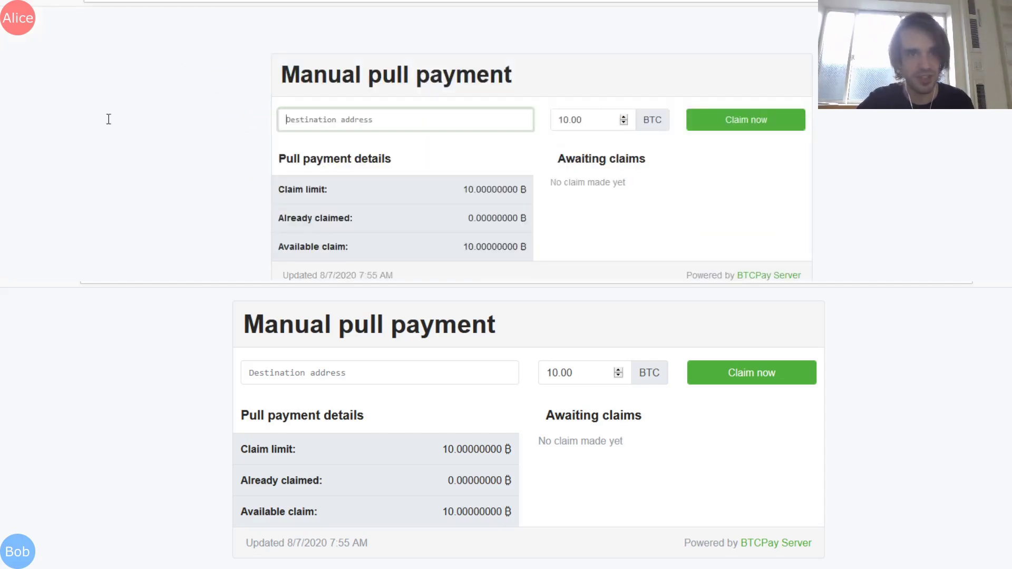
{"action": "key", "text": "ctrl+v"}
{"action": "left_click", "coordinate": [582, 120]}
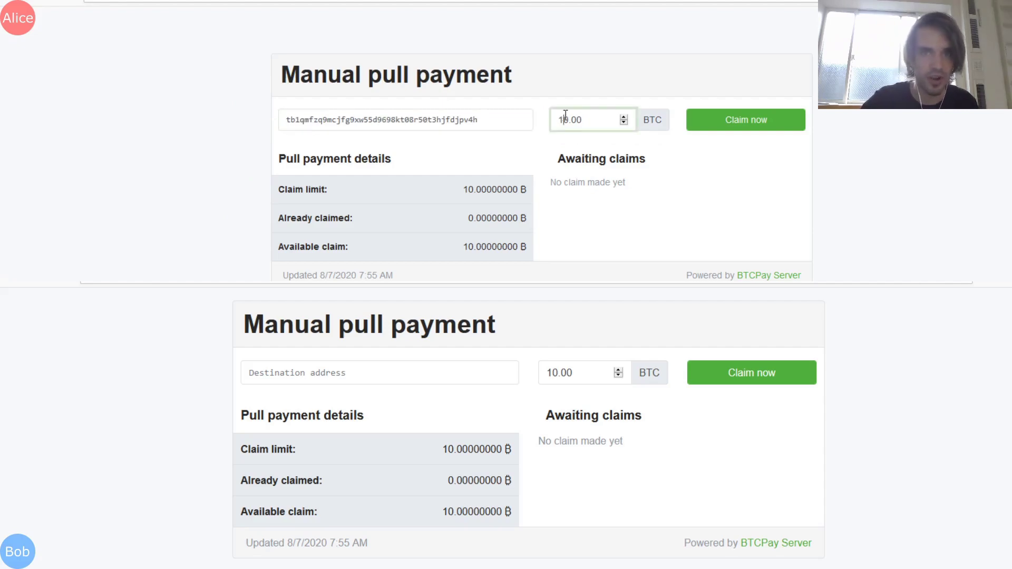
{"action": "key", "text": "BackSpace"}
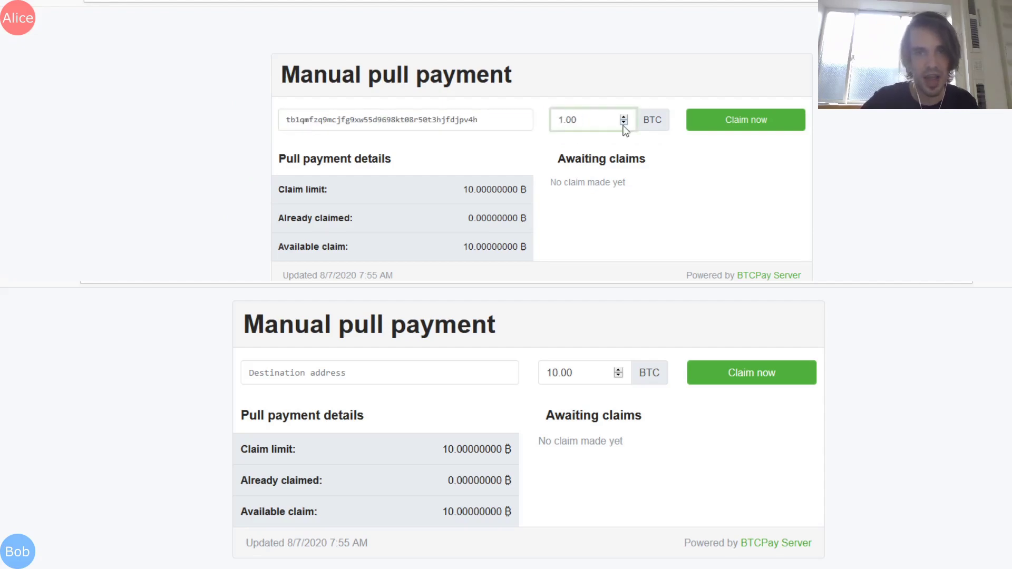
{"action": "left_click", "coordinate": [729, 131]}
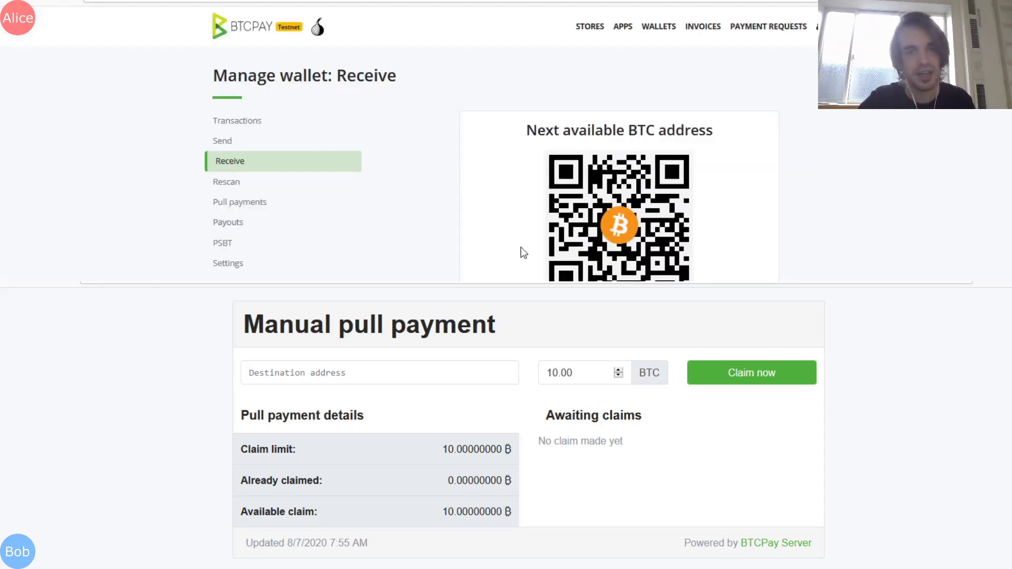
- Generate another receiving address and claim 0.5 BTC to it
{"action": "scroll", "coordinate": [492, 248], "scroll_direction": "down", "scroll_amount": 2}
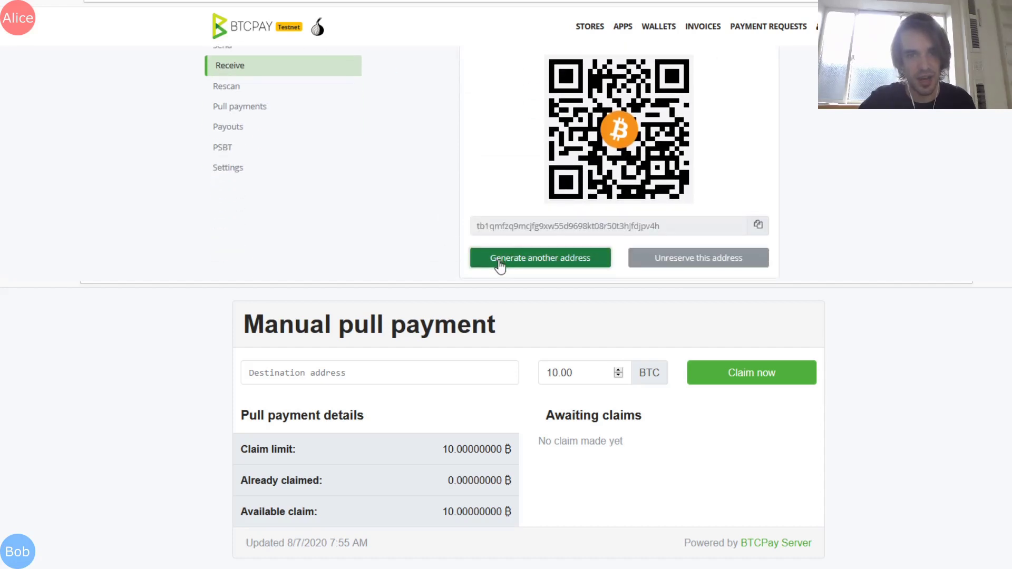
{"action": "left_click", "coordinate": [499, 257]}
{"action": "scroll", "coordinate": [495, 251], "scroll_direction": "down", "scroll_amount": 1}
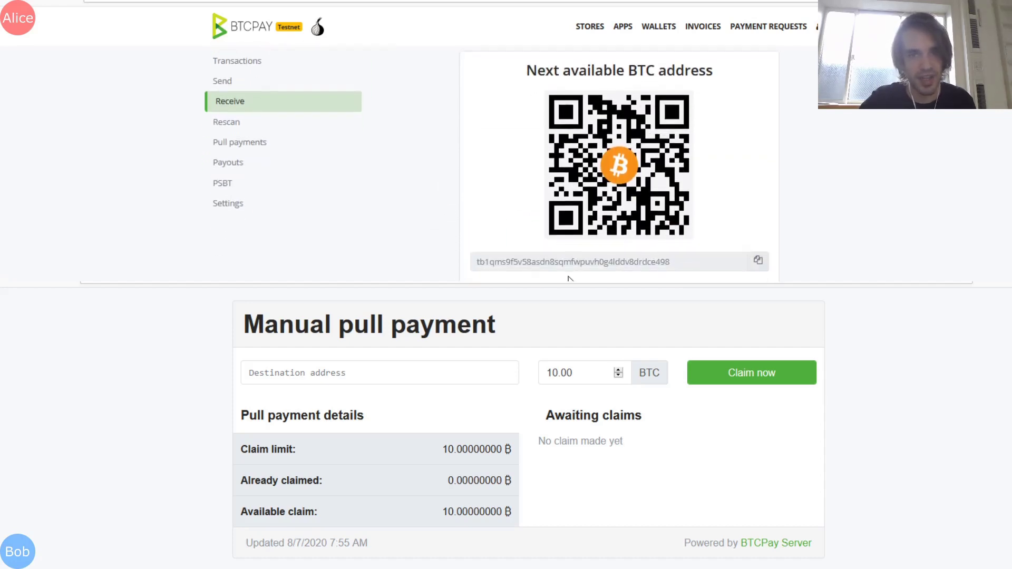
{"action": "left_click", "coordinate": [566, 259]}
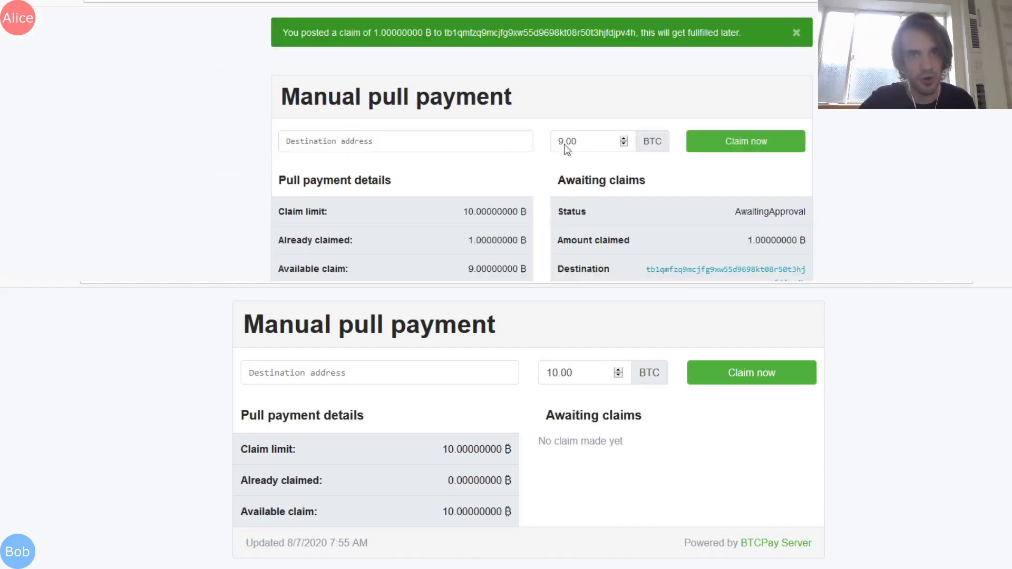
{"action": "double_click", "coordinate": [567, 142]}
{"action": "type", "text": "0.5"}
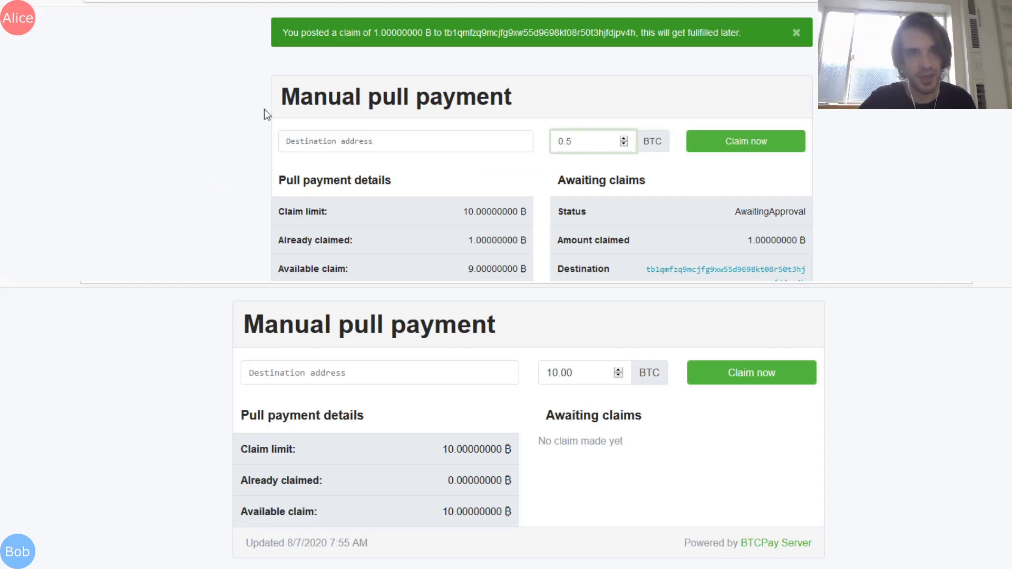
{"action": "left_click", "coordinate": [350, 140]}
{"action": "key", "text": "ctrl+v"}
{"action": "left_click", "coordinate": [782, 145]}
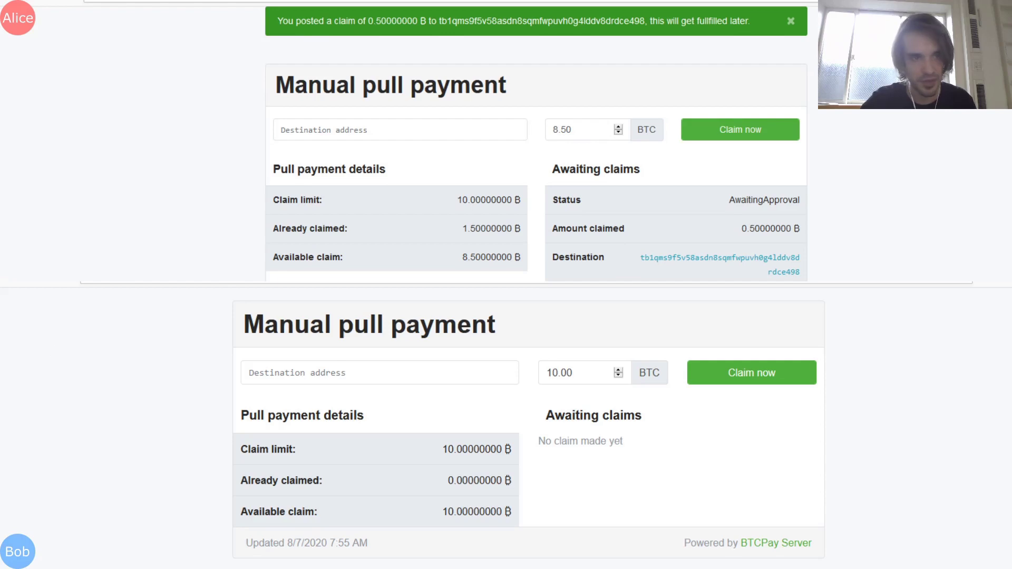
- From the BTCPay Server home page, reach the payouts awaiting payment via notifications
{"action": "left_click", "coordinate": [270, 285]}
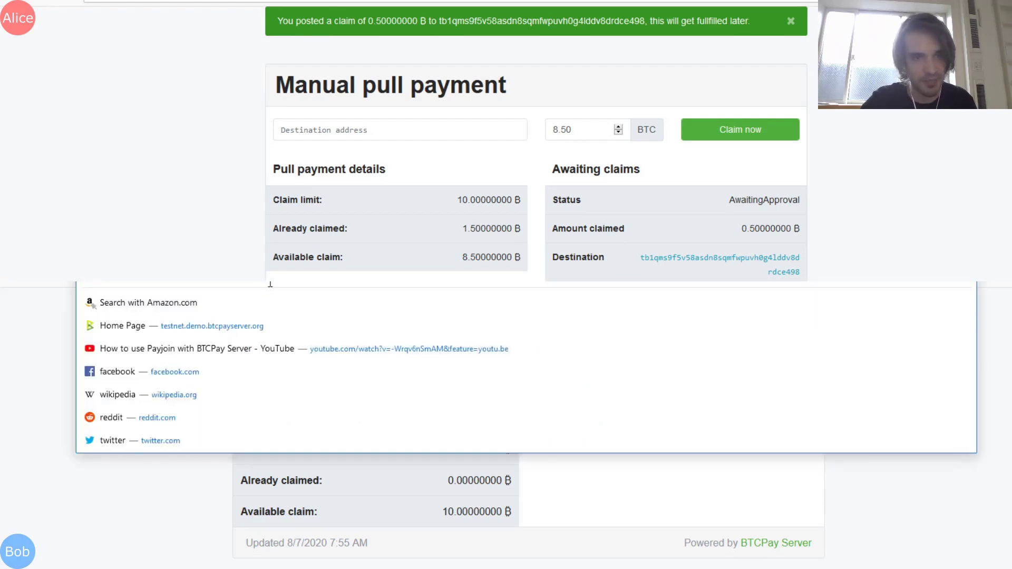
{"action": "left_click", "coordinate": [158, 326]}
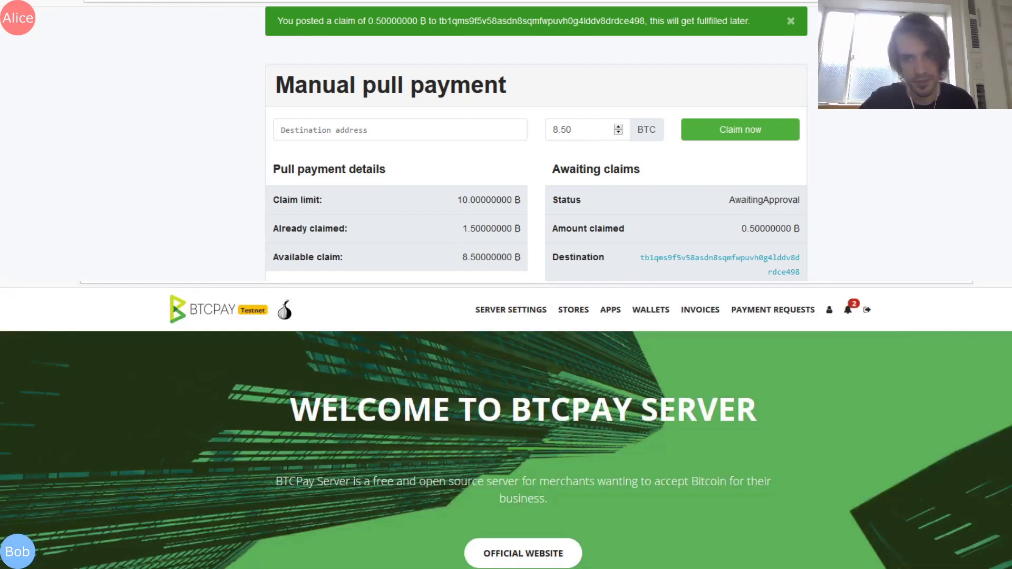
{"action": "left_click", "coordinate": [845, 314]}
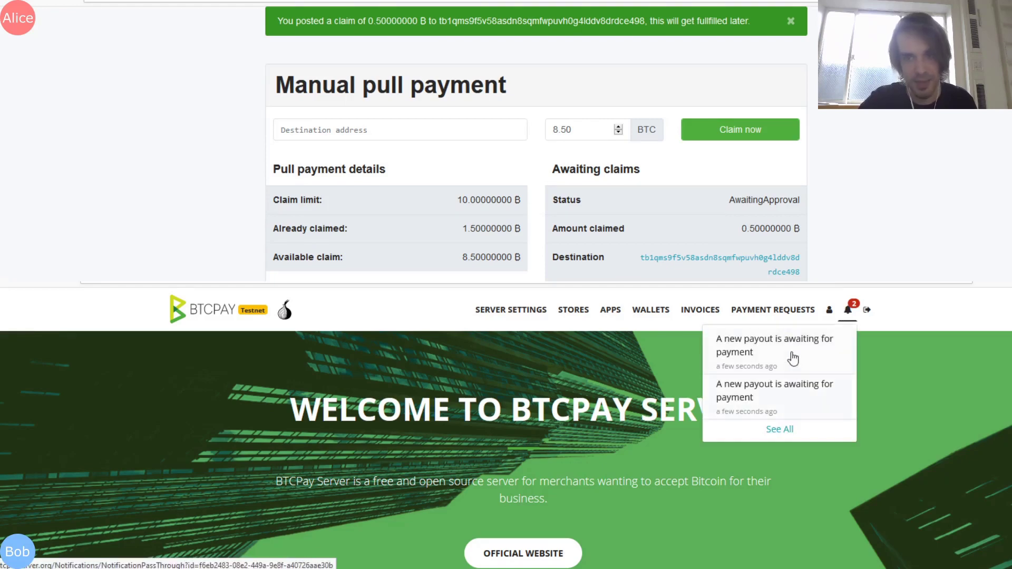
{"action": "left_click", "coordinate": [640, 364]}
{"action": "scroll", "coordinate": [267, 380], "scroll_direction": "down", "scroll_amount": 3}
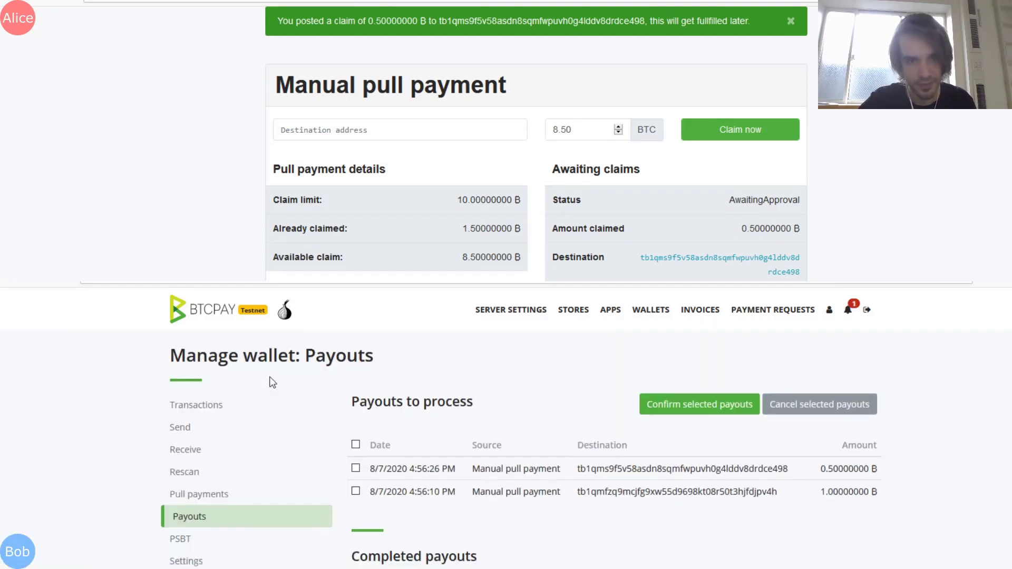
{"action": "scroll", "coordinate": [300, 357], "scroll_direction": "up", "scroll_amount": 2}
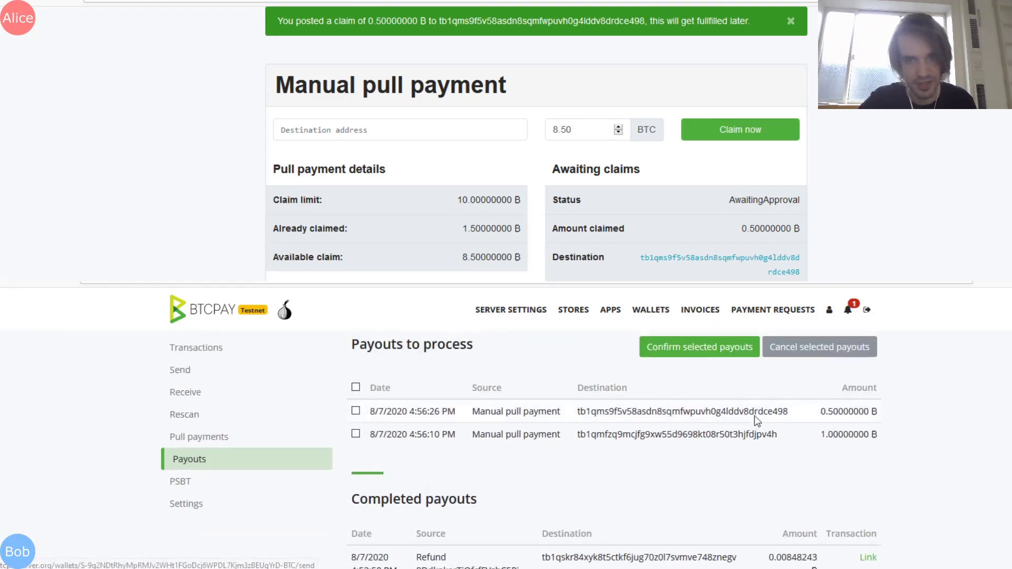
- Check the wallet's pull payments list, then return to its payouts list
{"action": "left_click", "coordinate": [192, 437]}
{"action": "scroll", "coordinate": [198, 418], "scroll_direction": "down", "scroll_amount": 2}
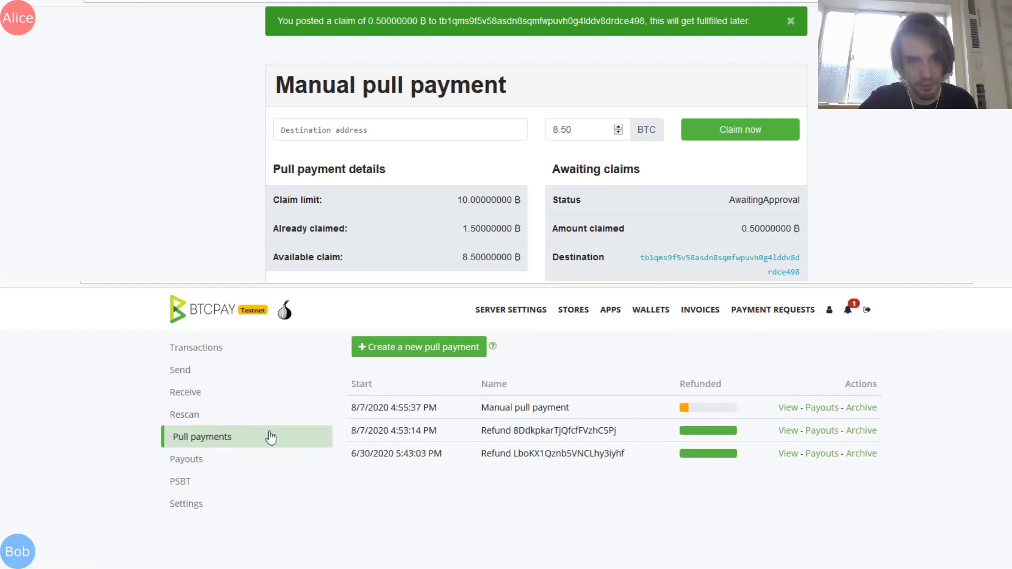
{"action": "mouse_move", "coordinate": [706, 407]}
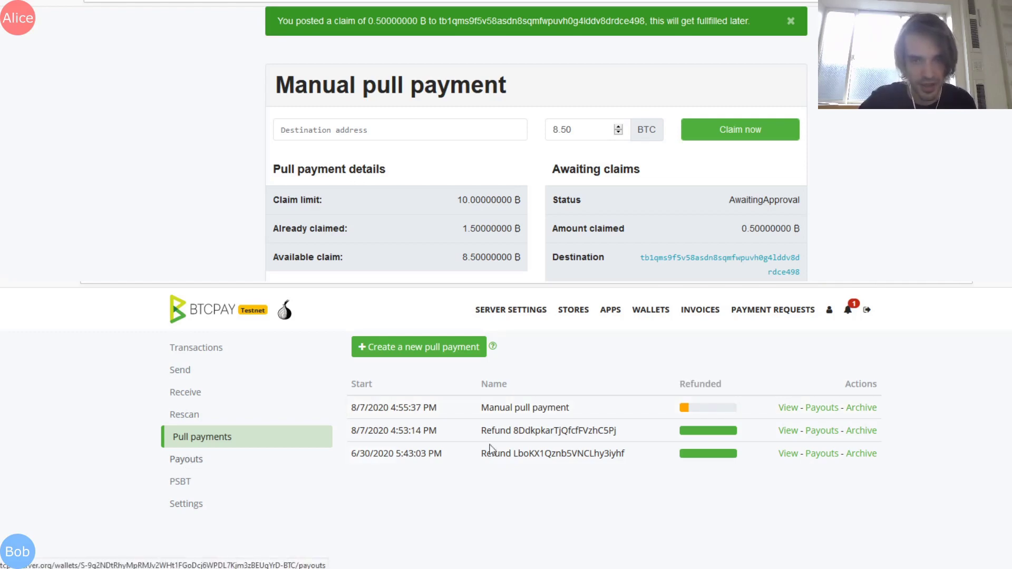
{"action": "left_click", "coordinate": [808, 408]}
{"action": "scroll", "coordinate": [390, 422], "scroll_direction": "down", "scroll_amount": 3}
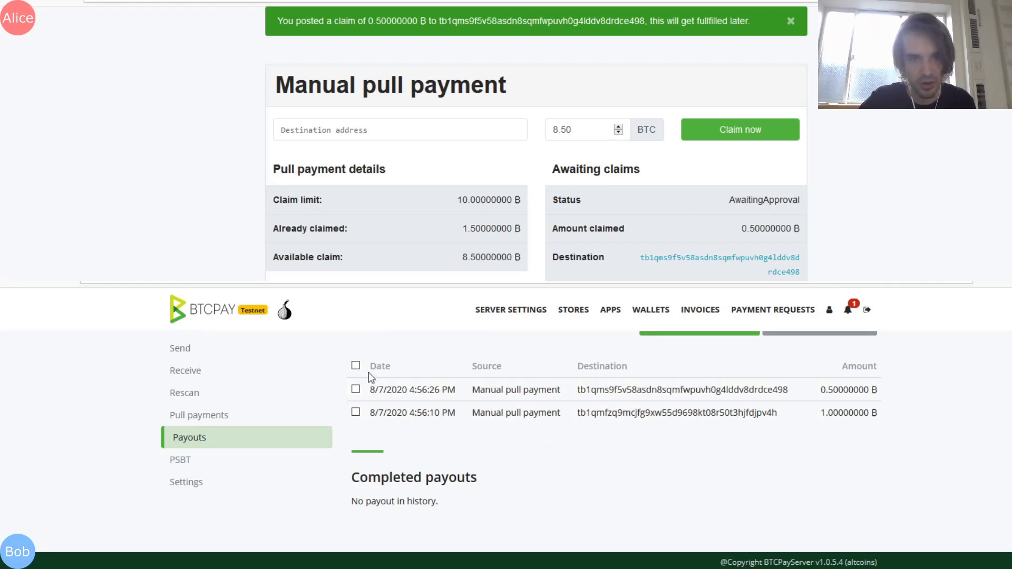
- Confirm both pending payouts into a wallet send, signing with the hot wallet
{"action": "left_click", "coordinate": [356, 366]}
{"action": "scroll", "coordinate": [655, 402], "scroll_direction": "up", "scroll_amount": 2}
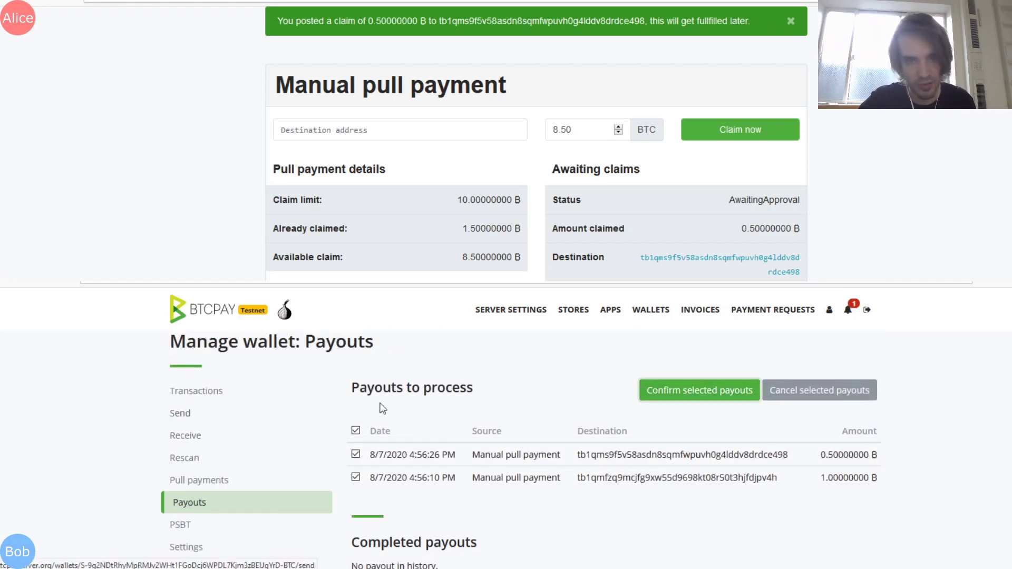
{"action": "left_click", "coordinate": [646, 393]}
{"action": "scroll", "coordinate": [394, 360], "scroll_direction": "down", "scroll_amount": 4}
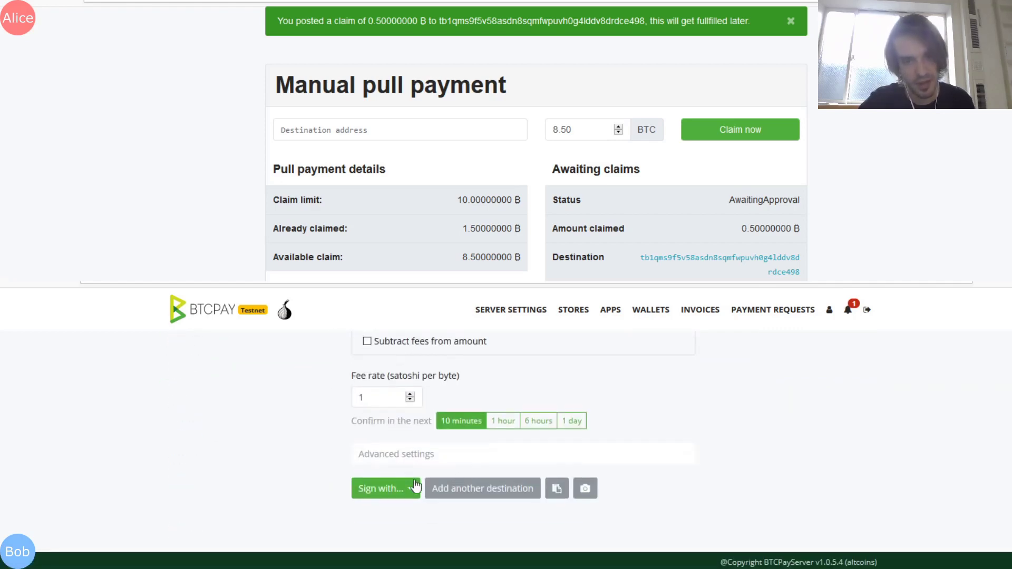
{"action": "left_click", "coordinate": [387, 487]}
{"action": "left_click", "coordinate": [395, 466]}
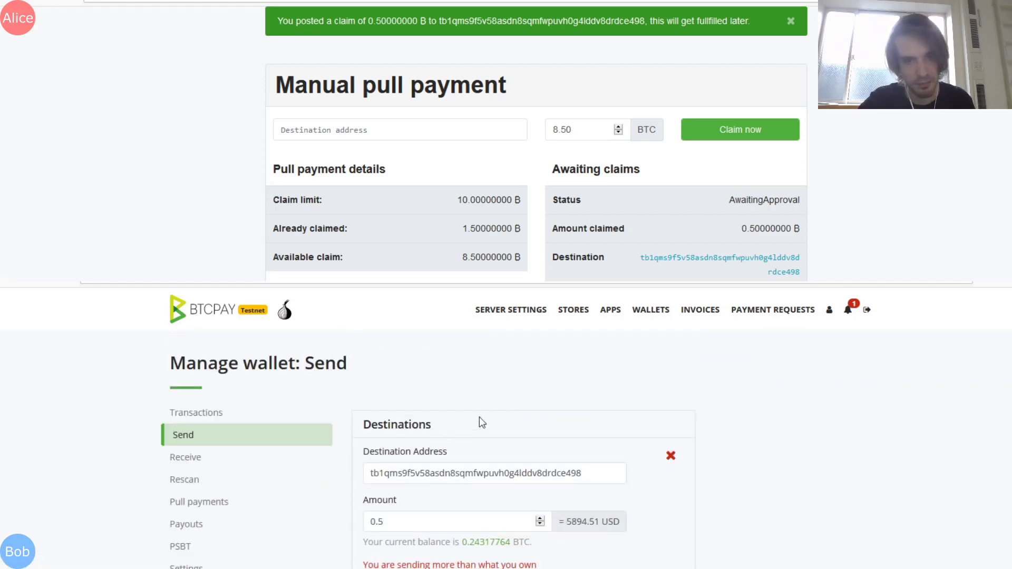
- Review the 0.5 BTC and 1 BTC destinations, then return to payouts awaiting processing
{"action": "scroll", "coordinate": [479, 416], "scroll_direction": "down", "scroll_amount": 3}
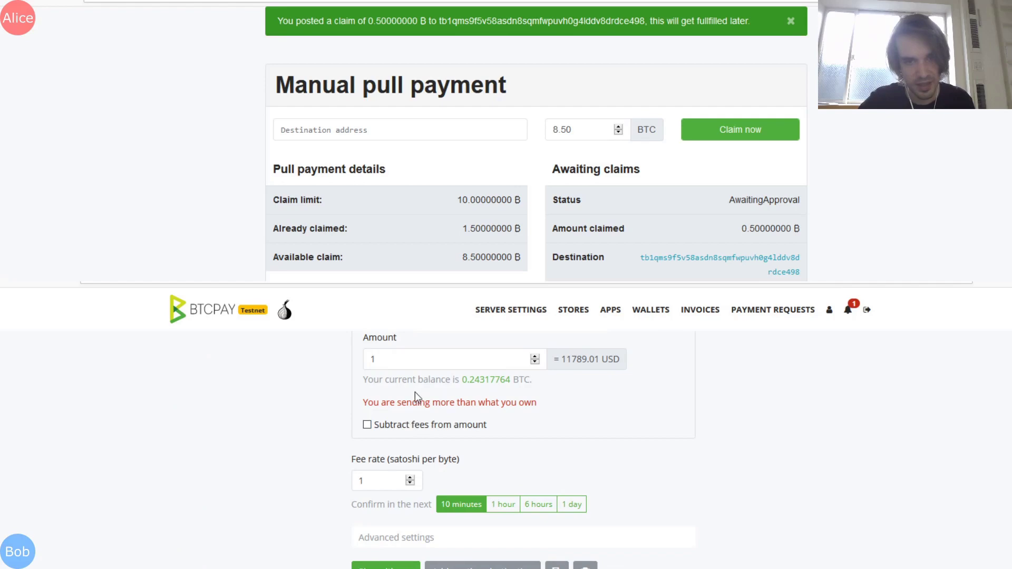
{"action": "scroll", "coordinate": [416, 391], "scroll_direction": "up", "scroll_amount": 3}
{"action": "scroll", "coordinate": [418, 414], "scroll_direction": "down", "scroll_amount": 4}
{"action": "scroll", "coordinate": [418, 411], "scroll_direction": "up", "scroll_amount": 3}
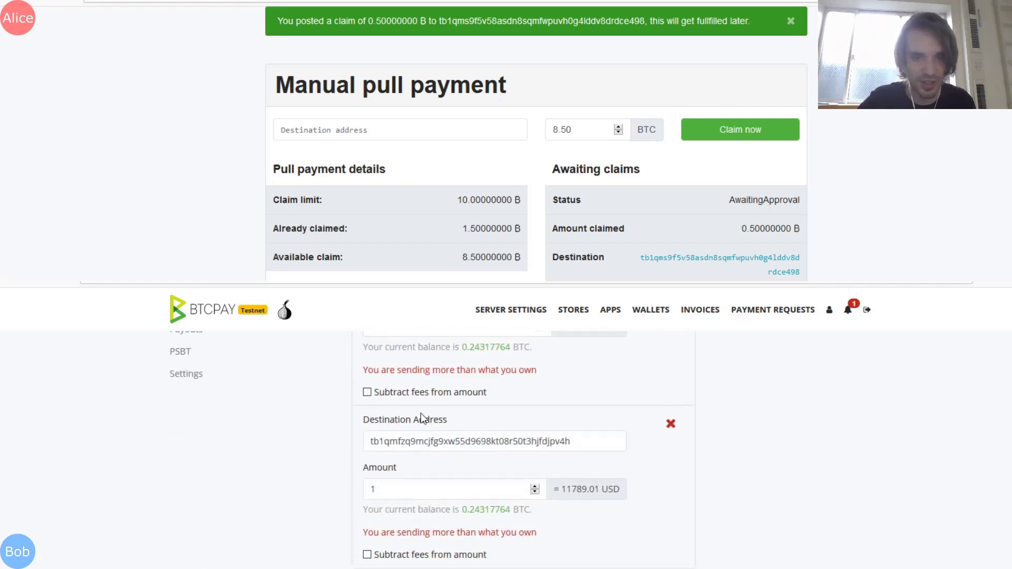
{"action": "scroll", "coordinate": [469, 478], "scroll_direction": "down", "scroll_amount": 2}
{"action": "scroll", "coordinate": [429, 393], "scroll_direction": "down", "scroll_amount": 1}
{"action": "scroll", "coordinate": [429, 393], "scroll_direction": "up", "scroll_amount": 3}
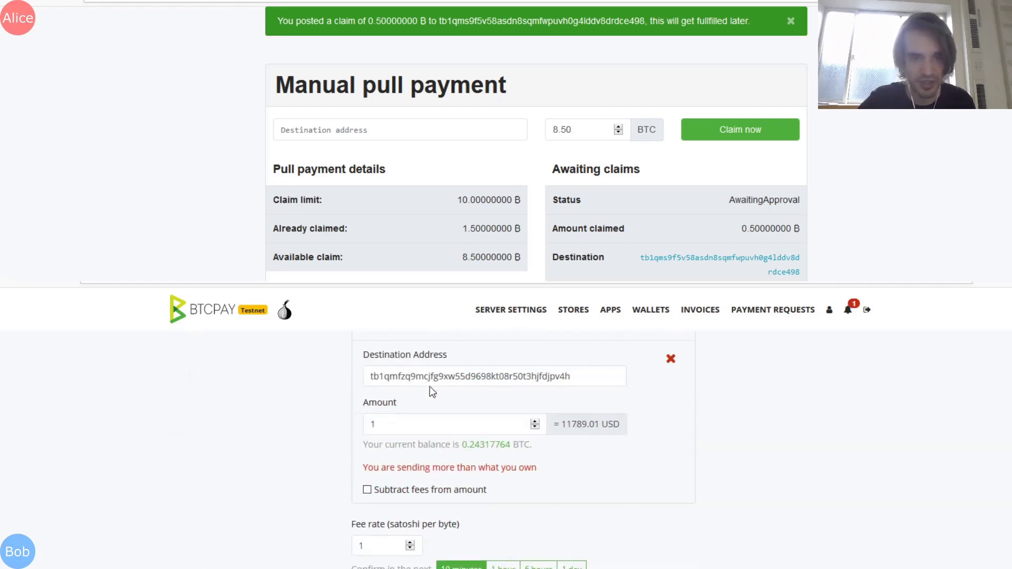
{"action": "scroll", "coordinate": [458, 385], "scroll_direction": "up", "scroll_amount": 2}
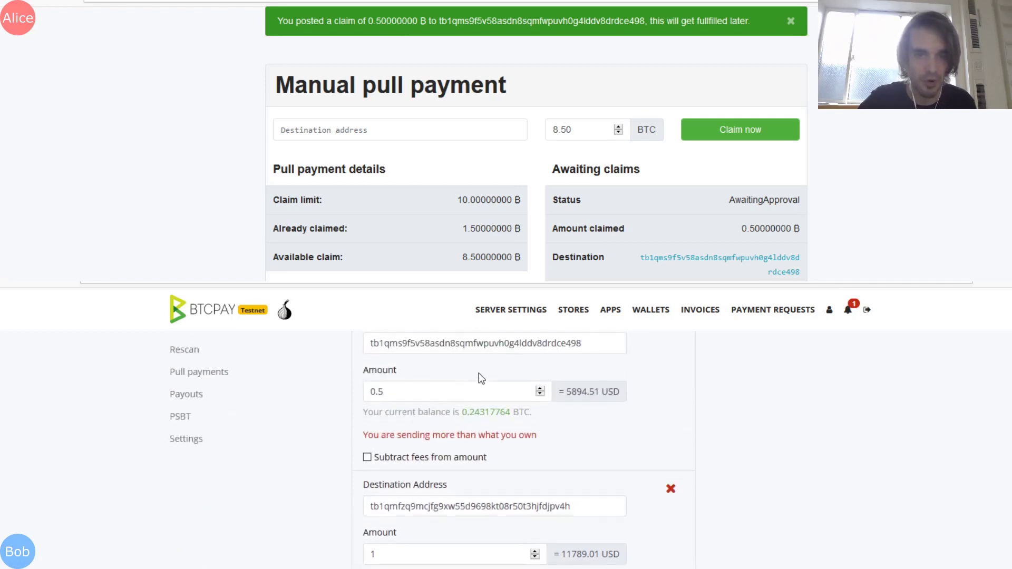
{"action": "scroll", "coordinate": [417, 388], "scroll_direction": "up", "scroll_amount": 3}
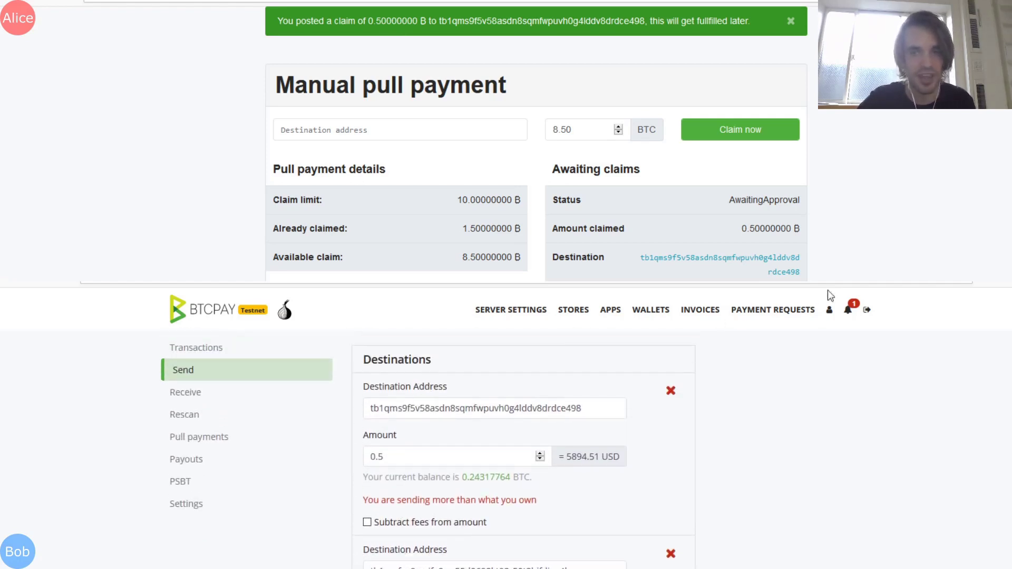
{"action": "left_click", "coordinate": [843, 308]}
{"action": "left_click", "coordinate": [718, 383]}
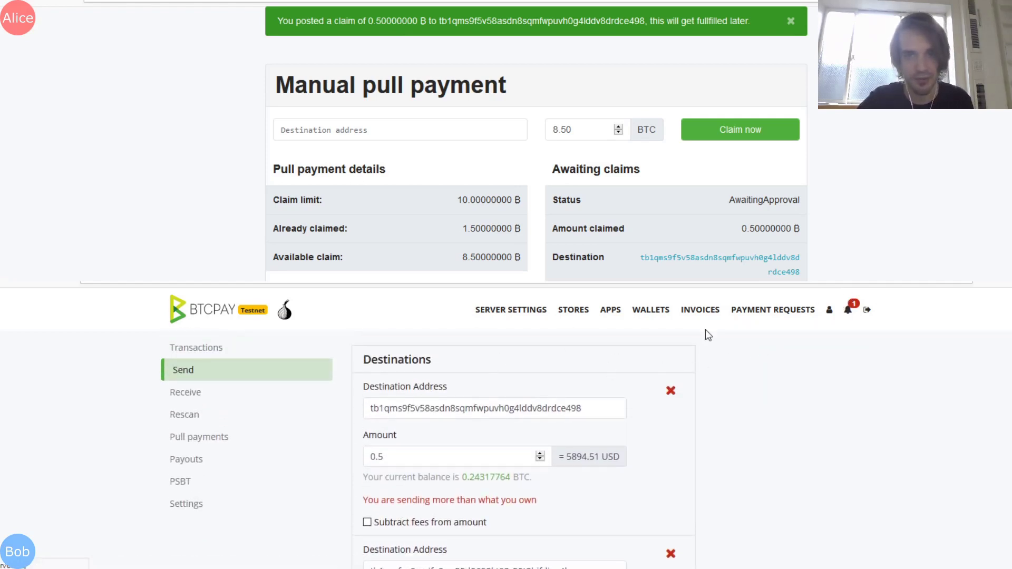